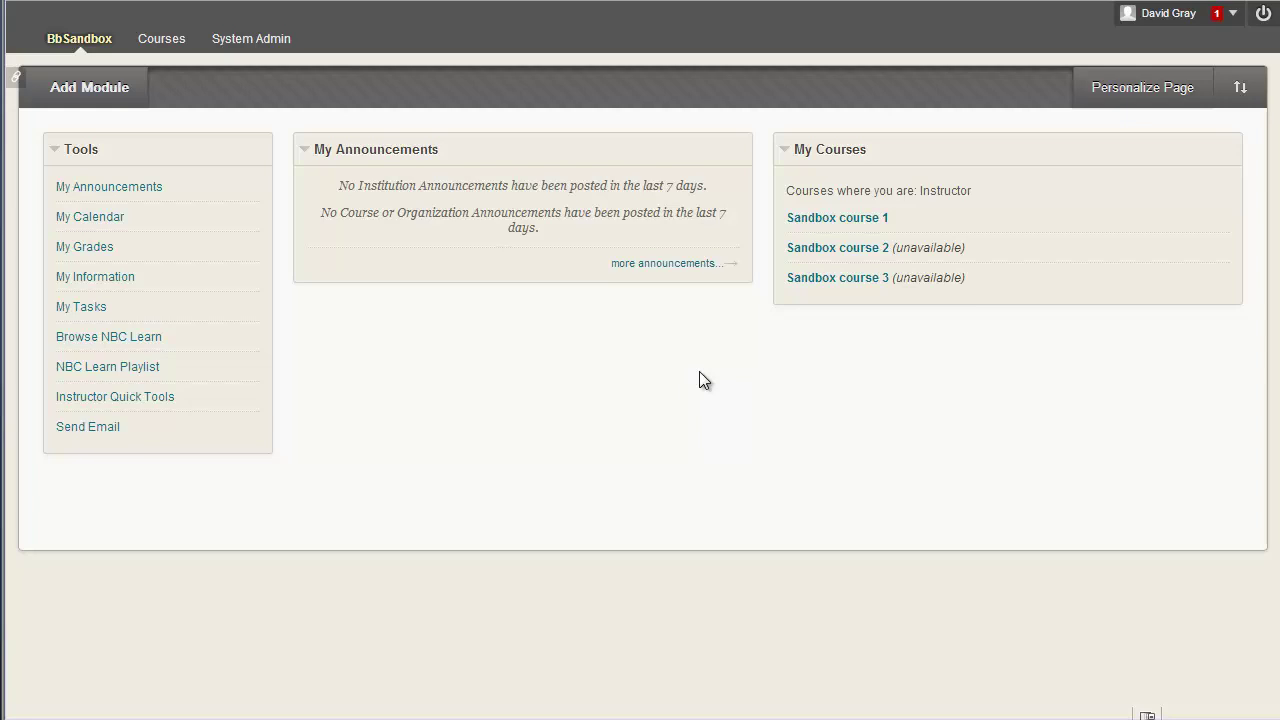
Step: Open the Teaching Style customization settings of Sandbox course 2
click(805, 248)
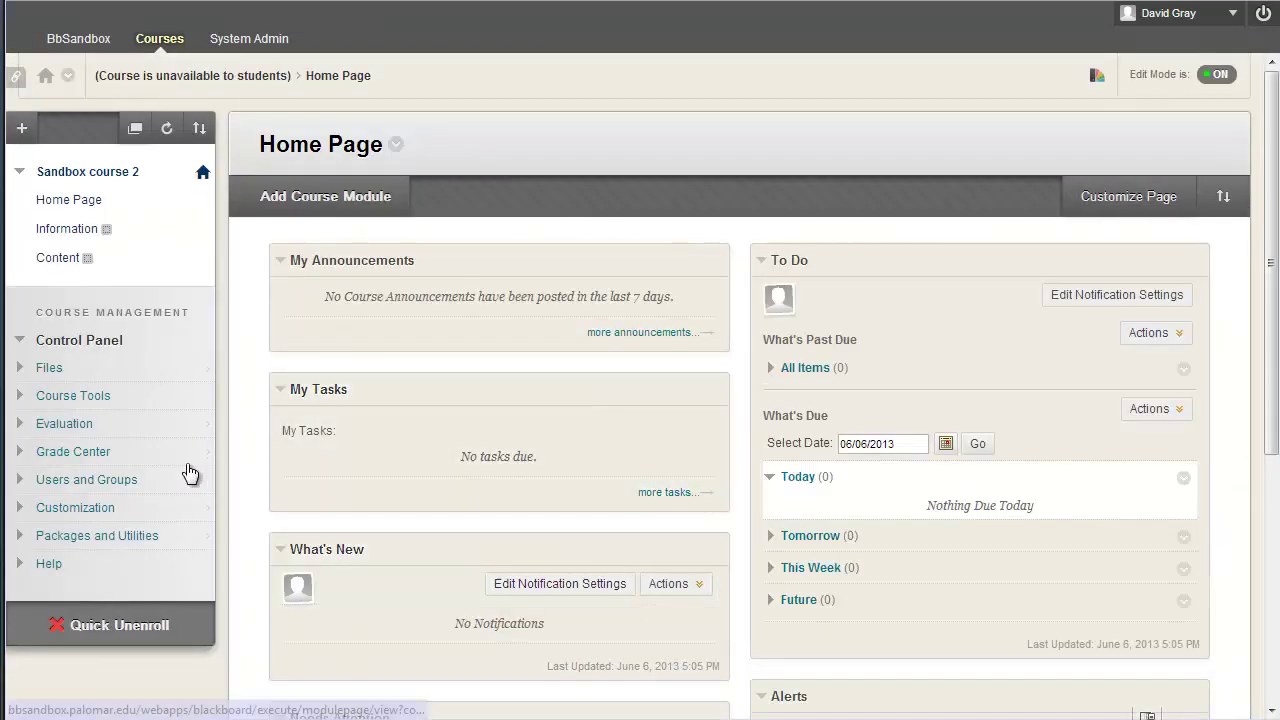
click(105, 508)
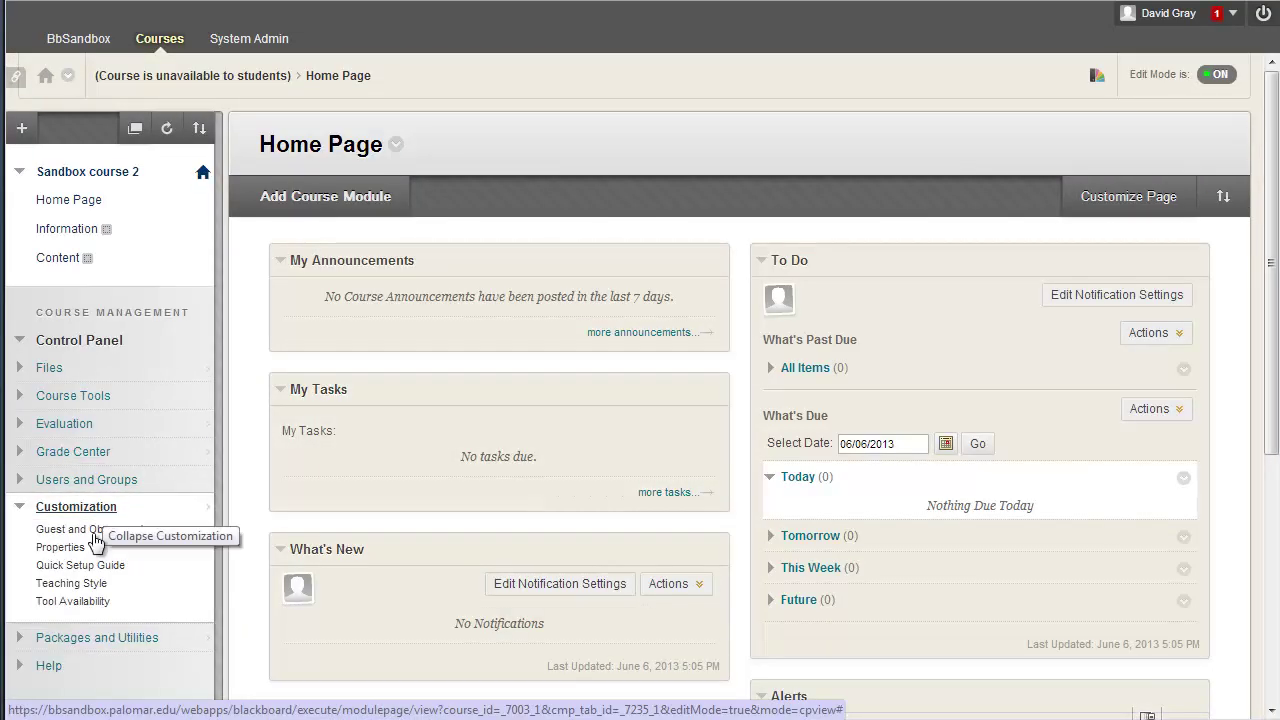
click(89, 585)
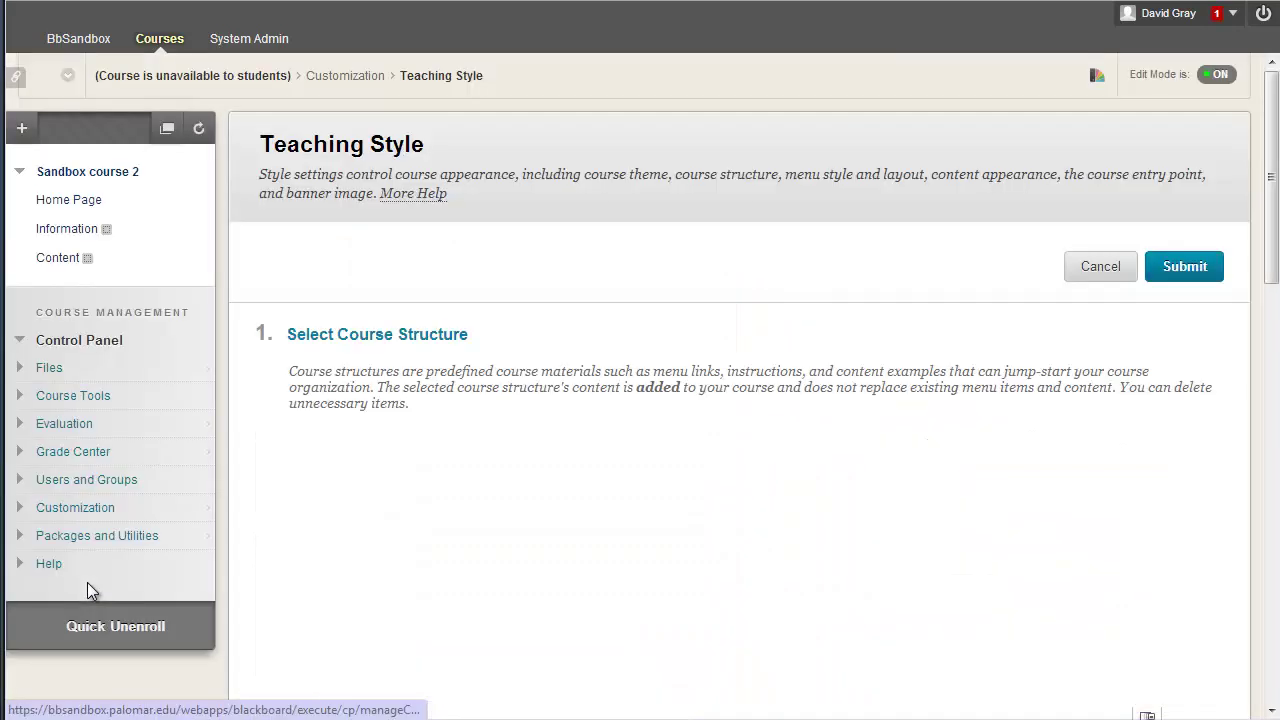
Step: Apply the By Chapter course structure with its content examples, submit and confirm the addition, and dismiss the resulting notice
scroll(266, 340, down, 3)
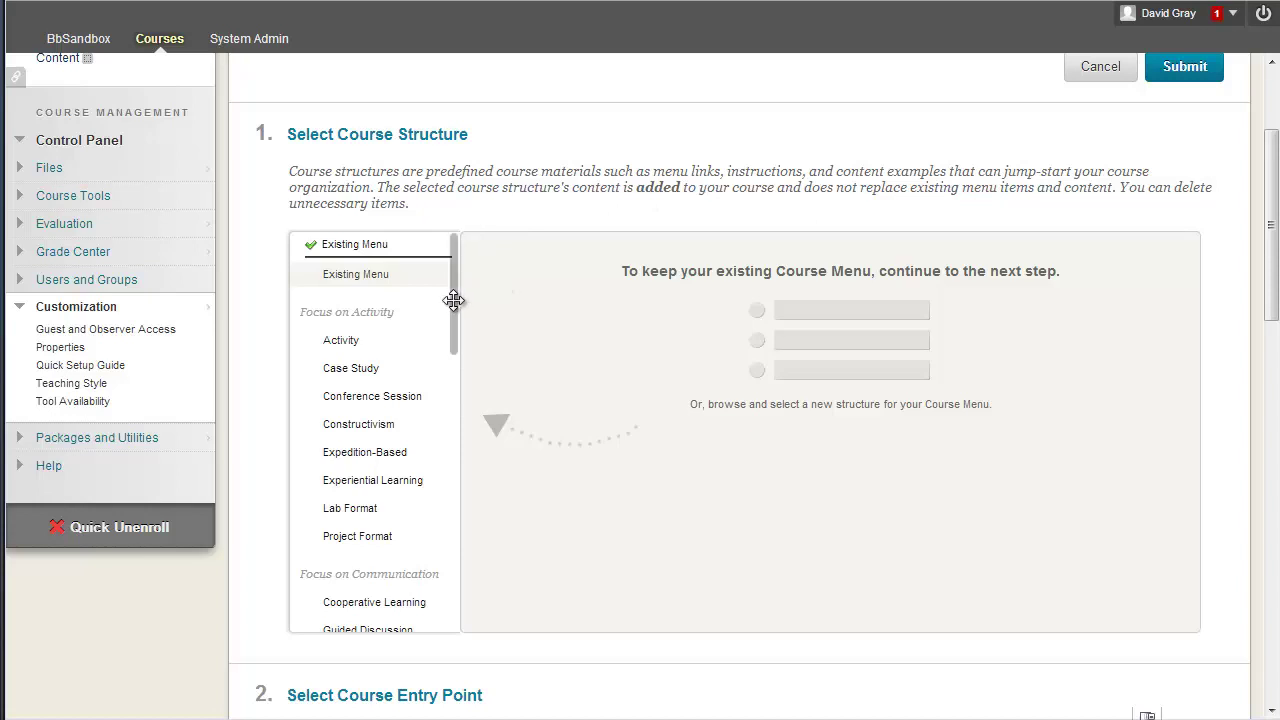
drag(453, 299, 459, 387)
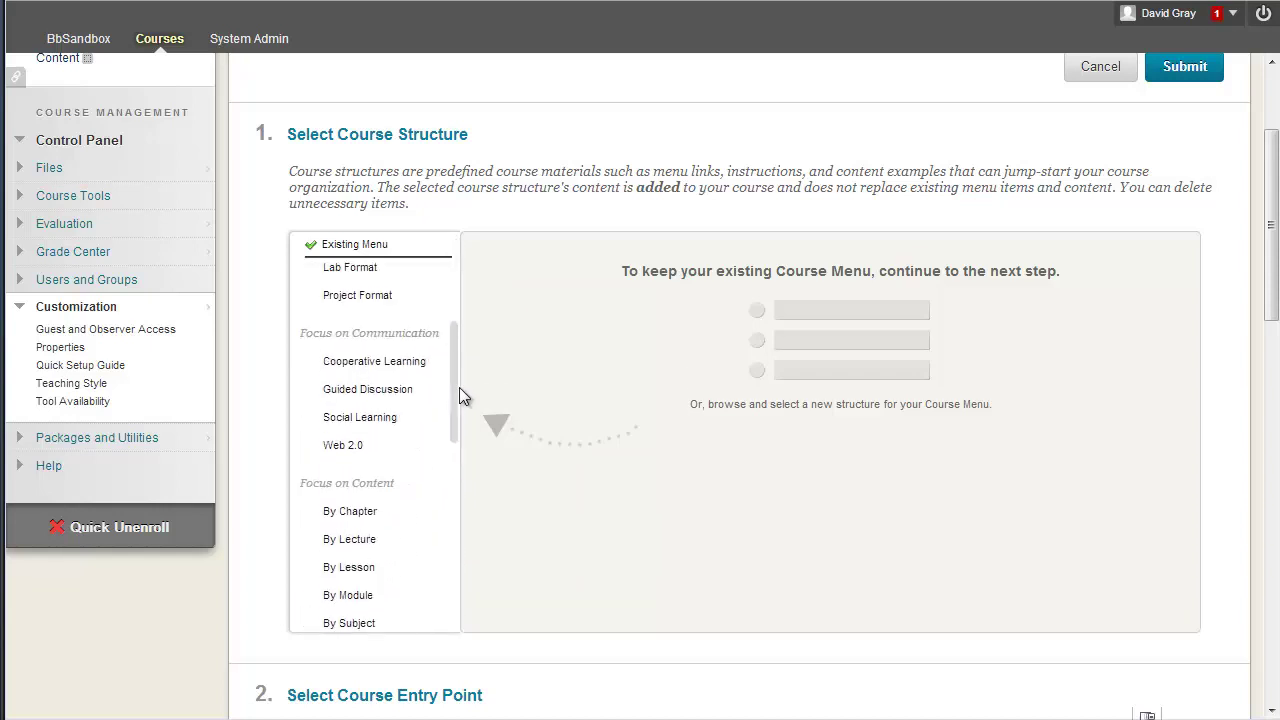
click(347, 520)
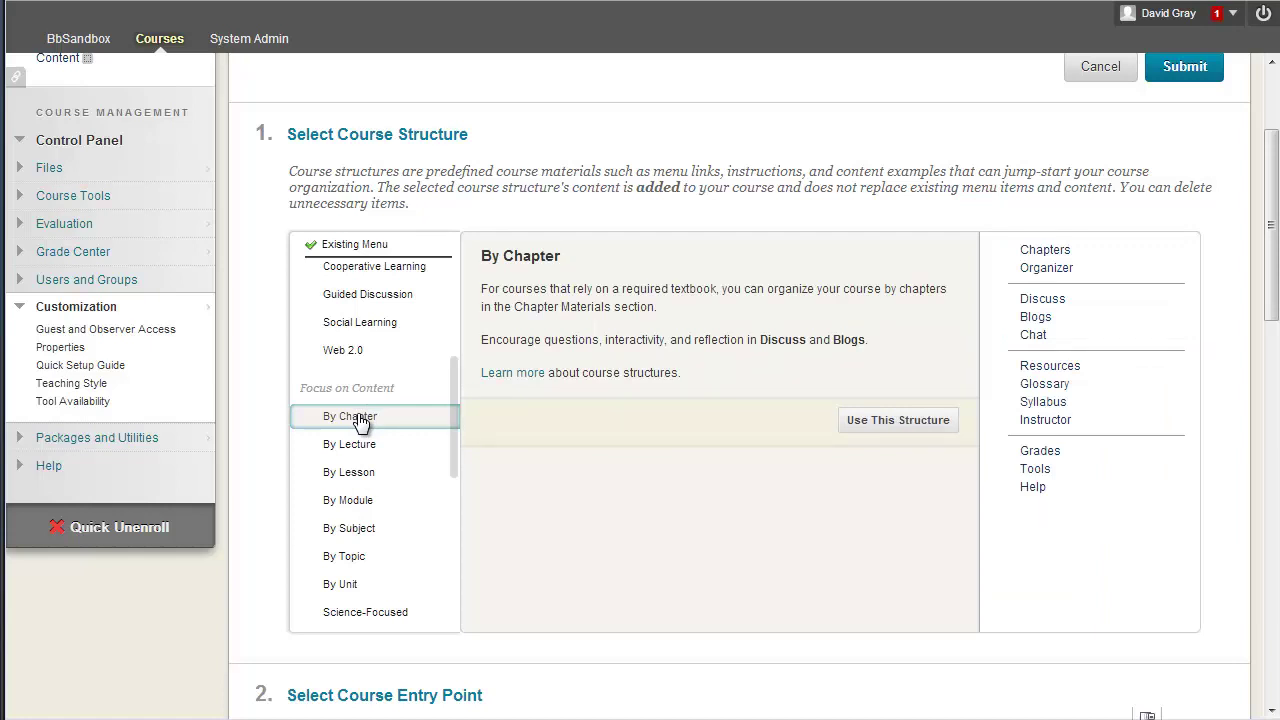
click(878, 420)
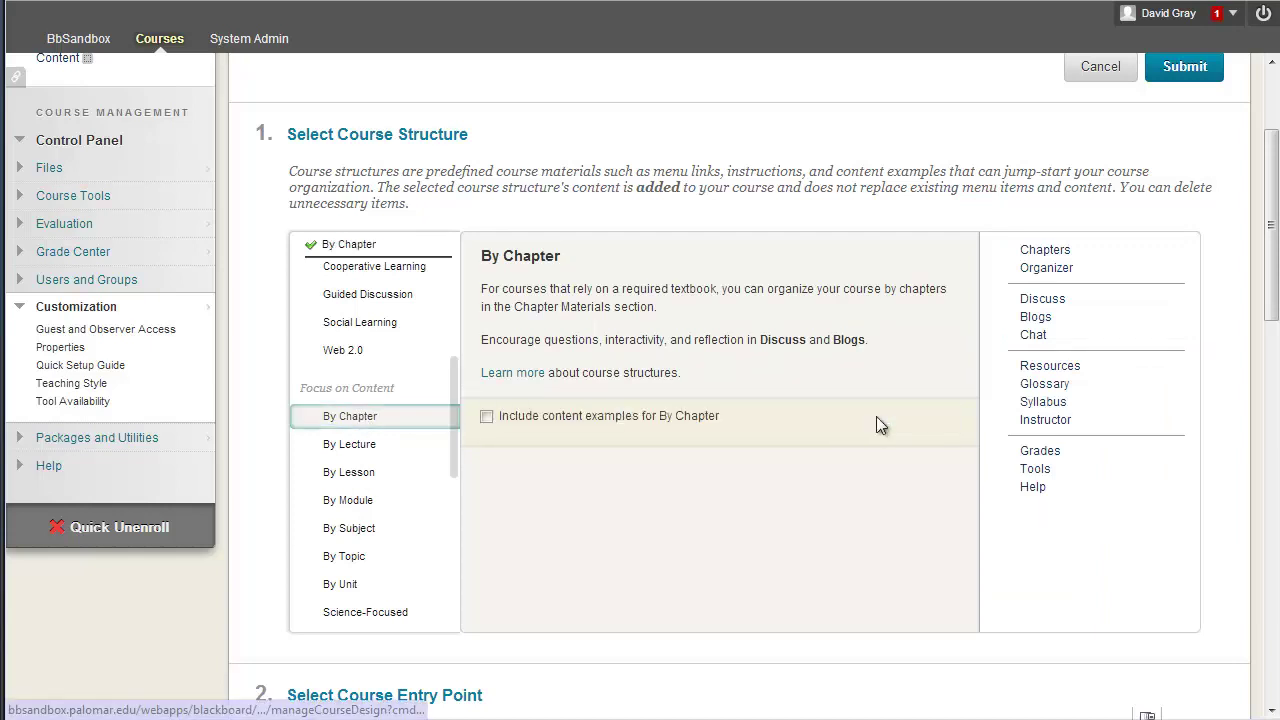
click(486, 416)
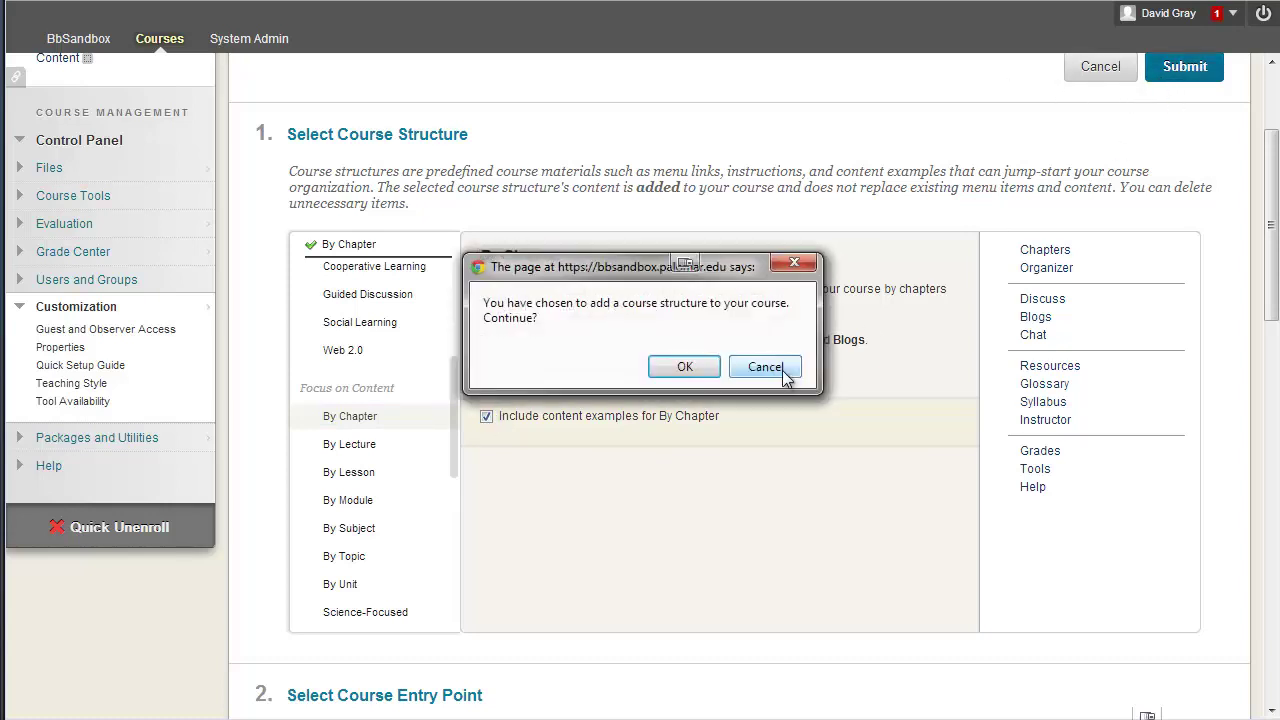
click(672, 370)
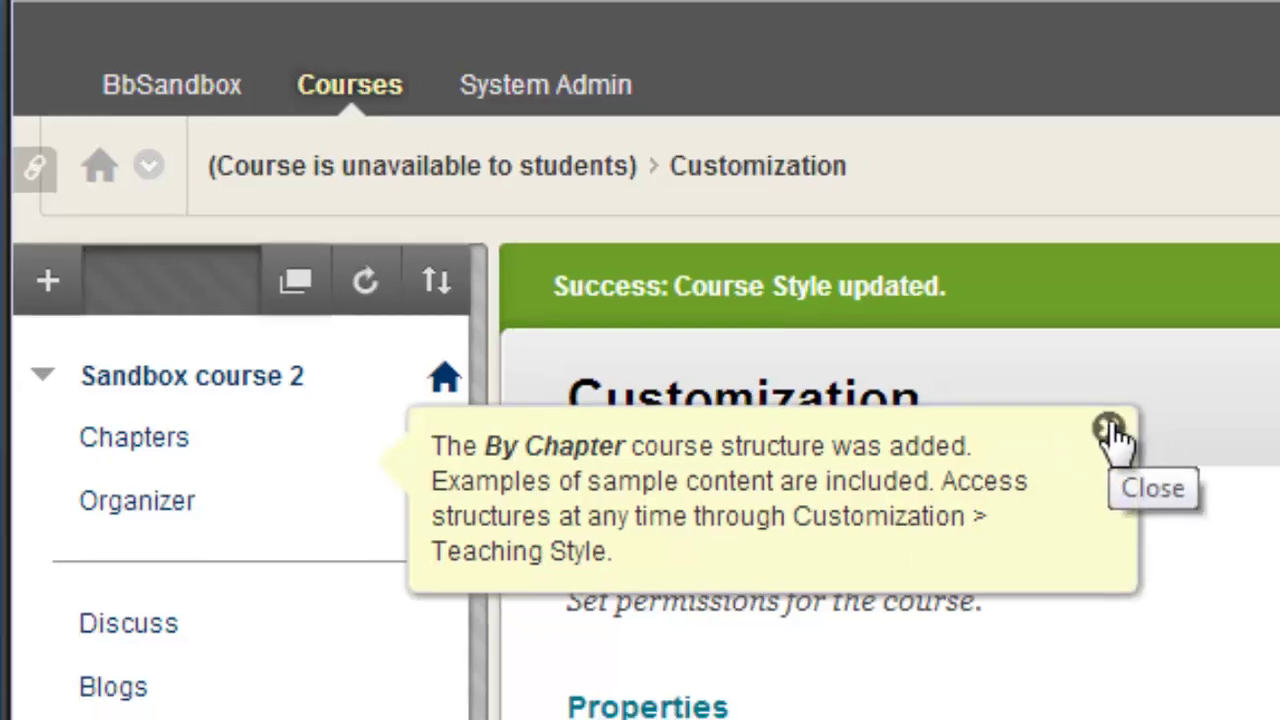
click(1110, 430)
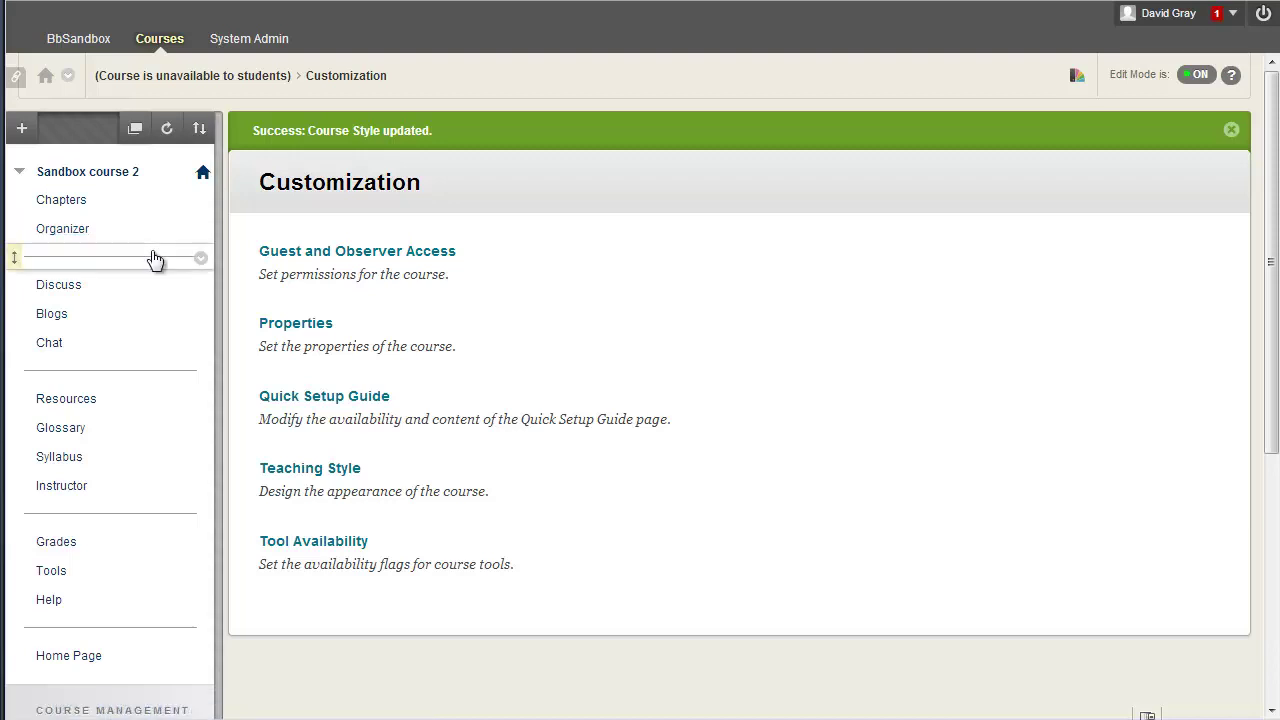
Step: Open the course's entry page and examine the modules on the Organizer page
scroll(155, 258, down, 1)
scroll(151, 250, up, 1)
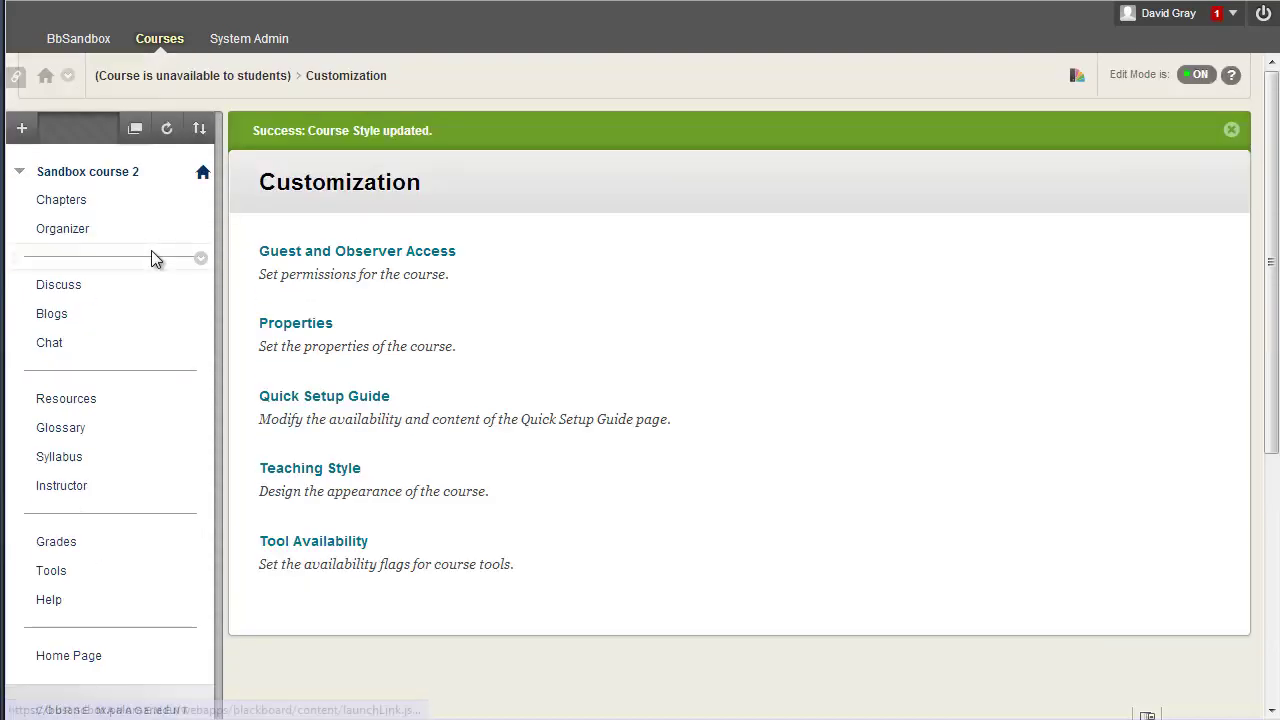
click(203, 173)
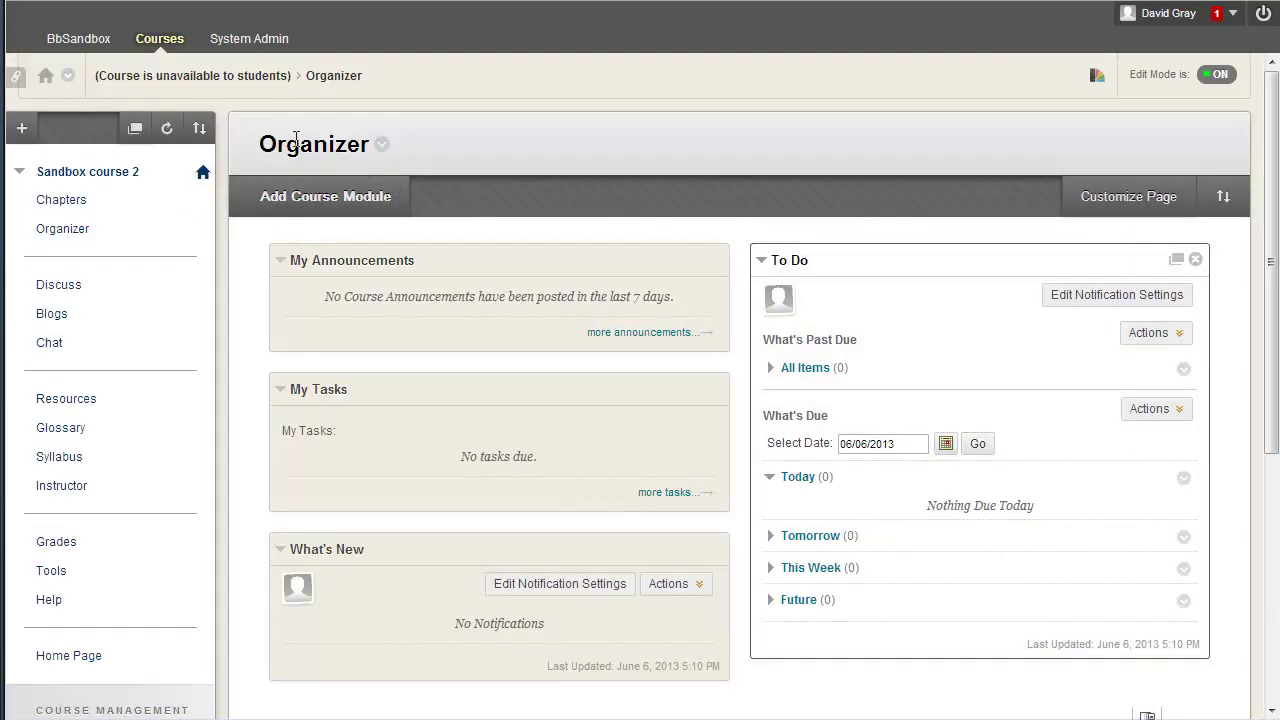
scroll(727, 341, down, 1)
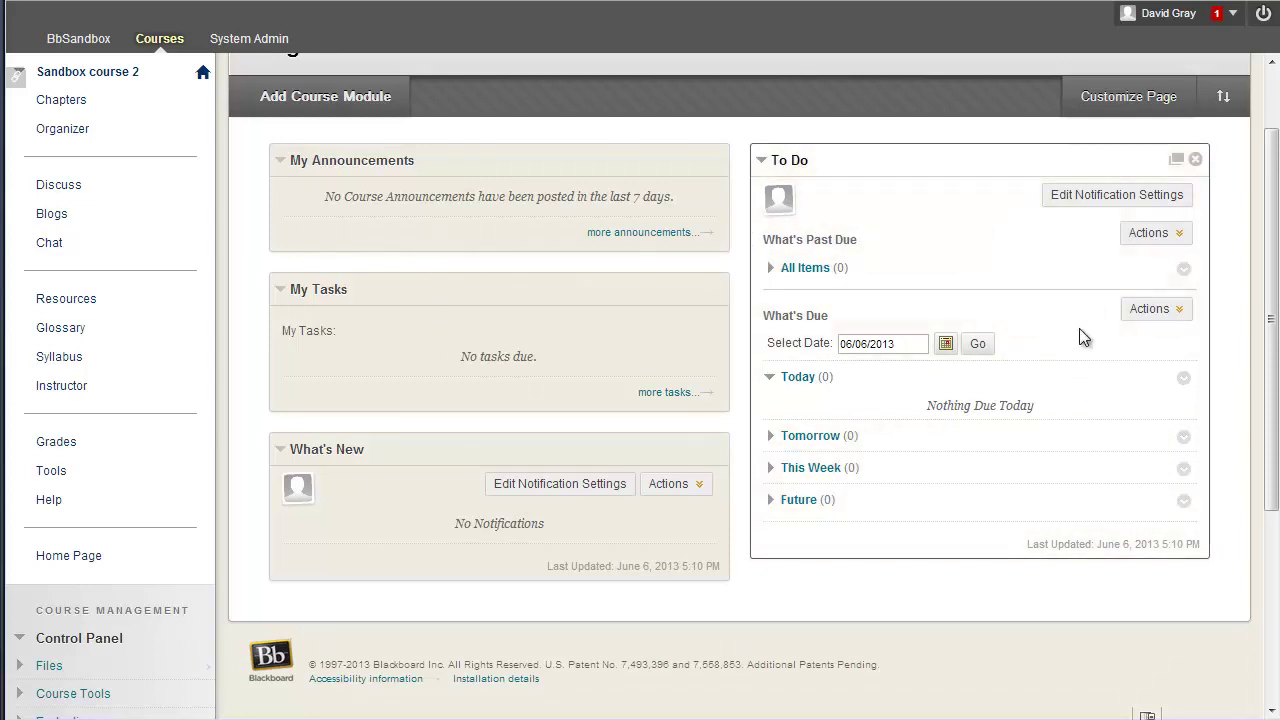
click(676, 484)
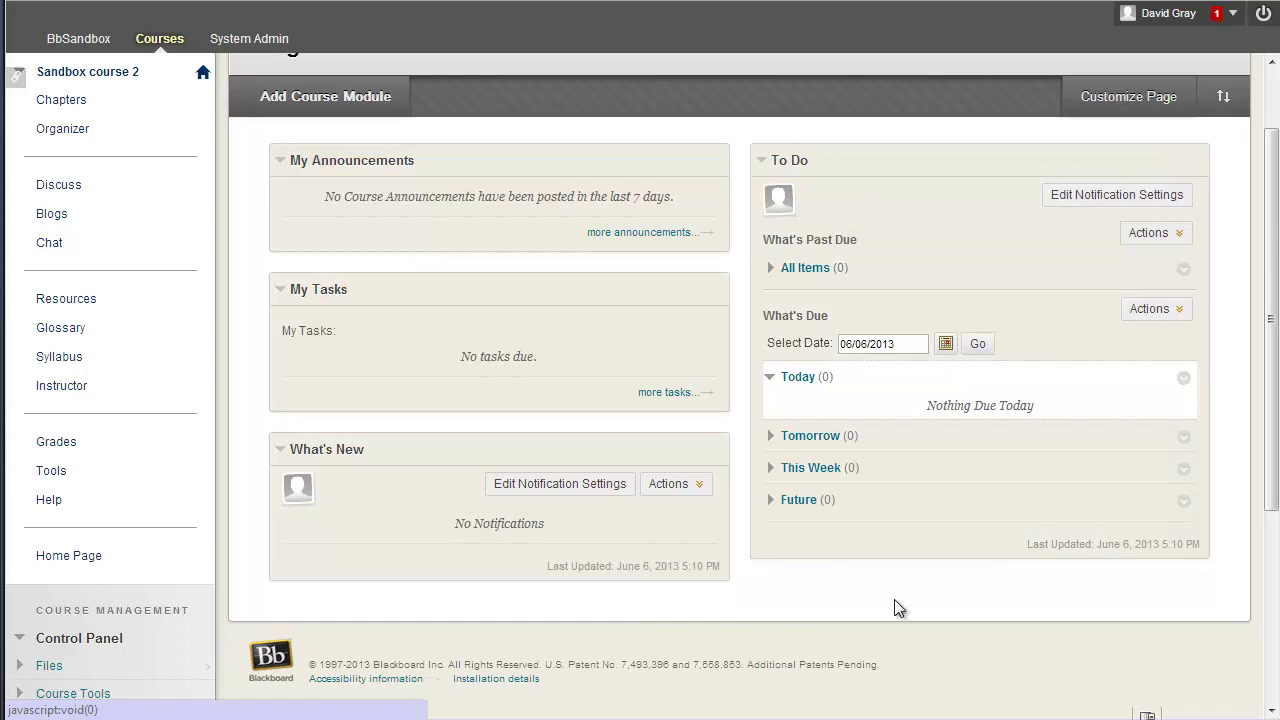
scroll(895, 608, up, 2)
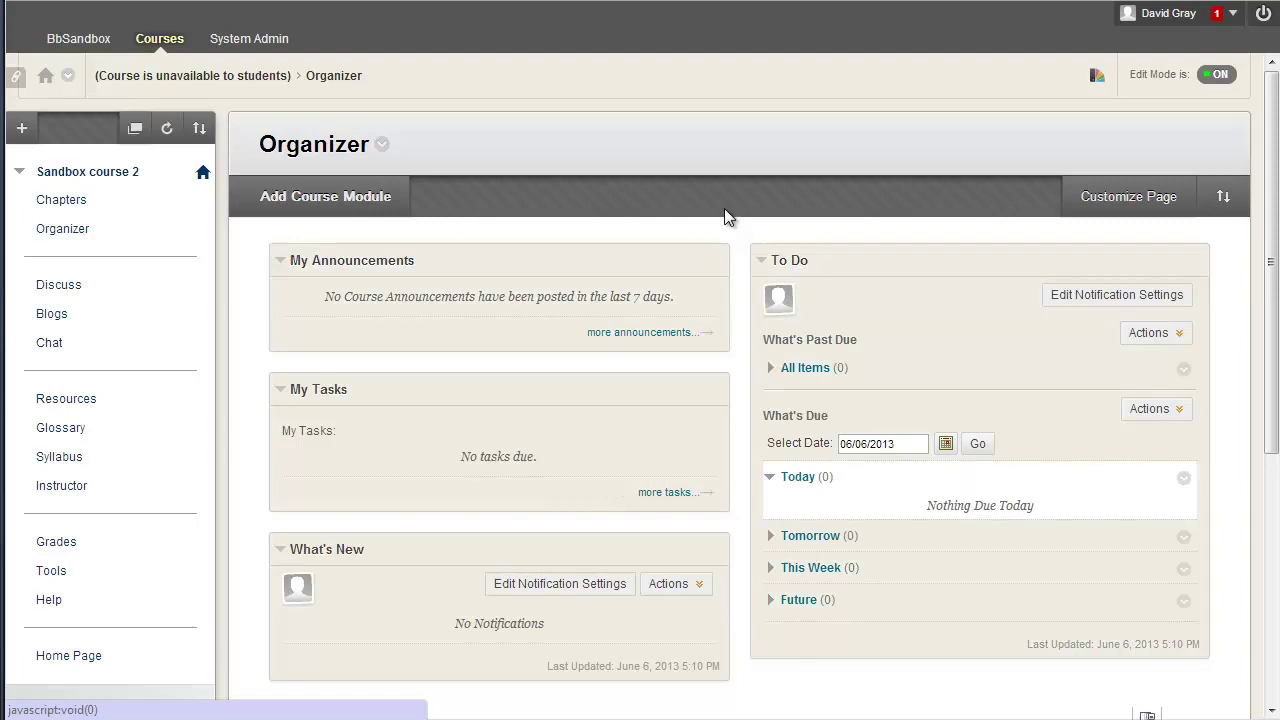
Step: Review the modules on the original Home Page and return to the Organizer page for comparison
scroll(724, 208, down, 2)
click(88, 558)
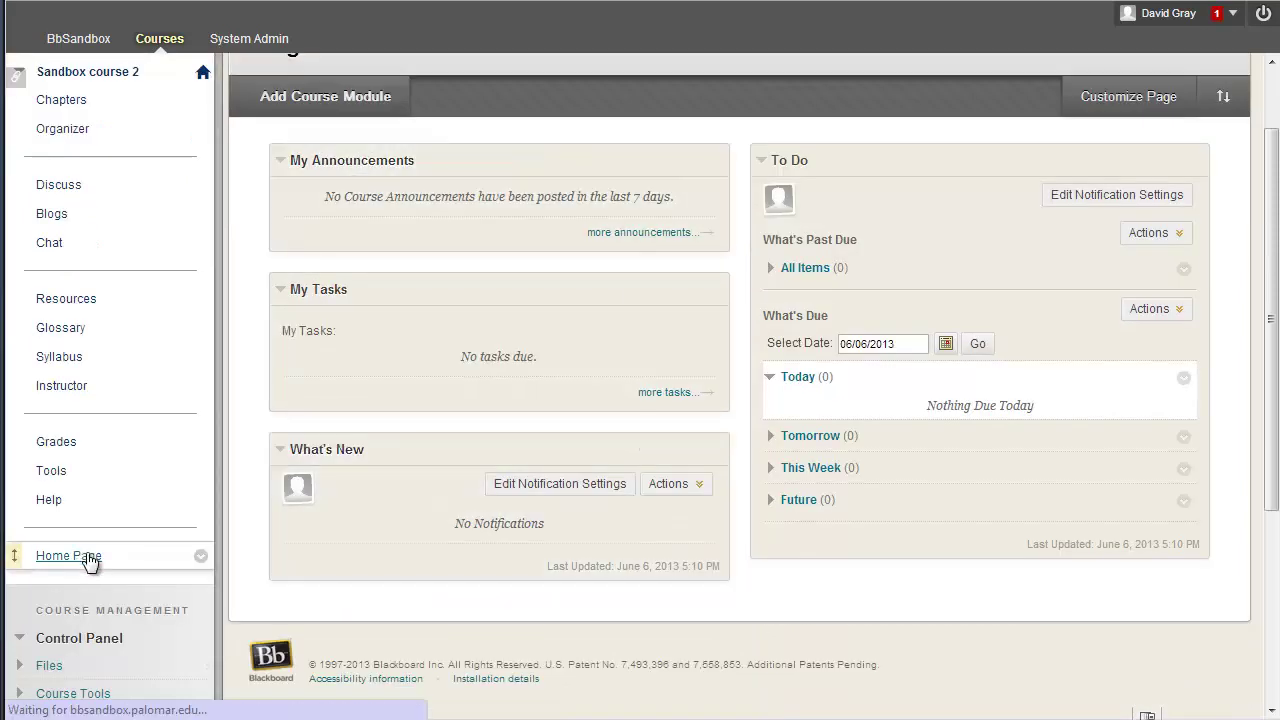
scroll(723, 450, down, 3)
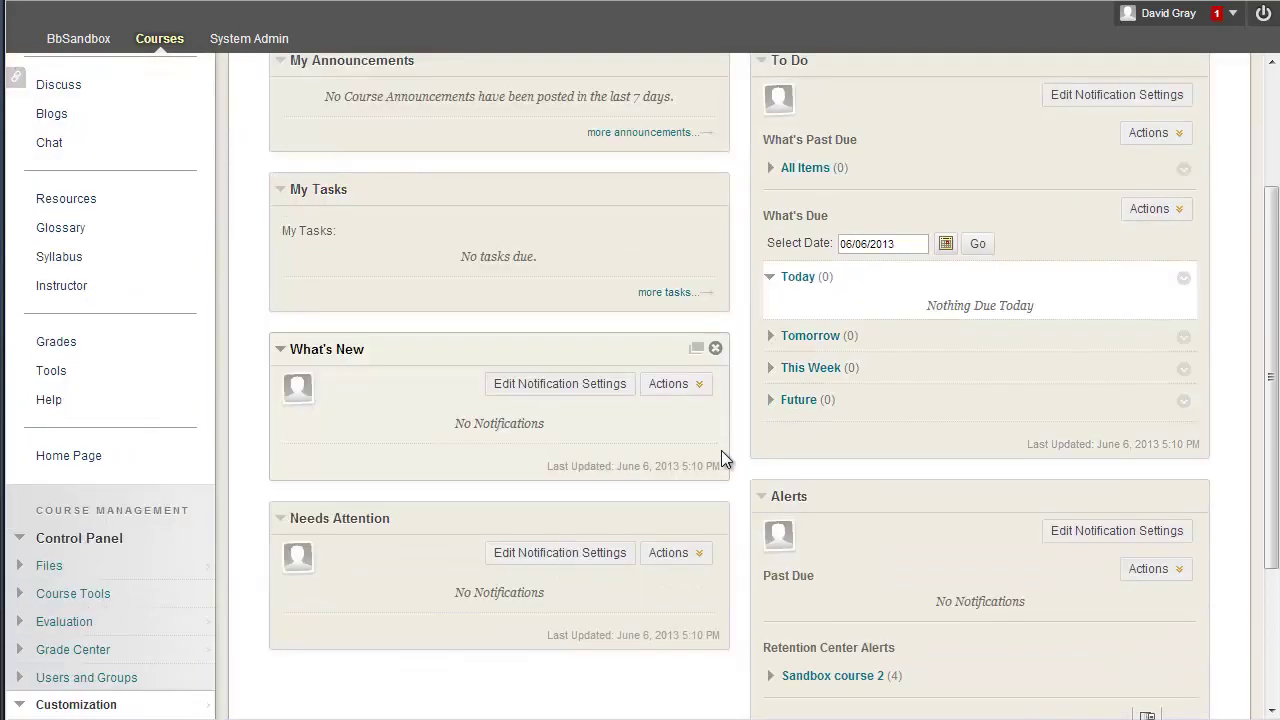
scroll(723, 458, down, 3)
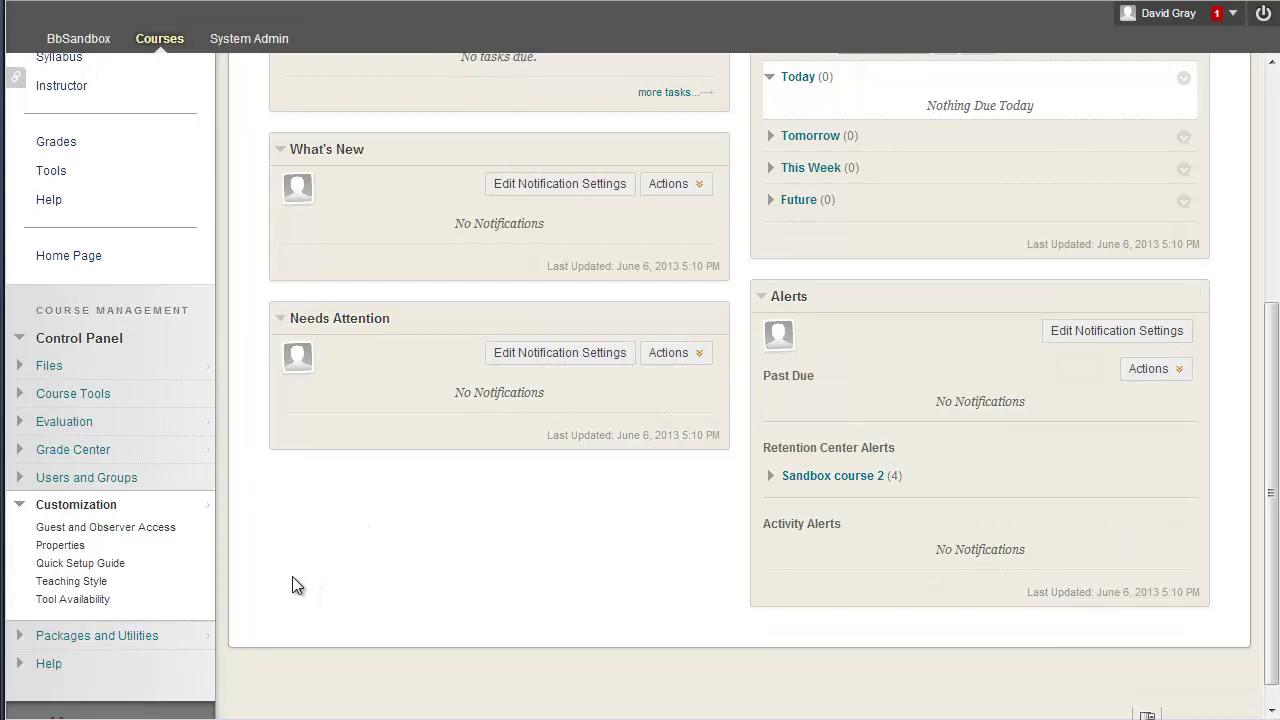
scroll(292, 585, up, 6)
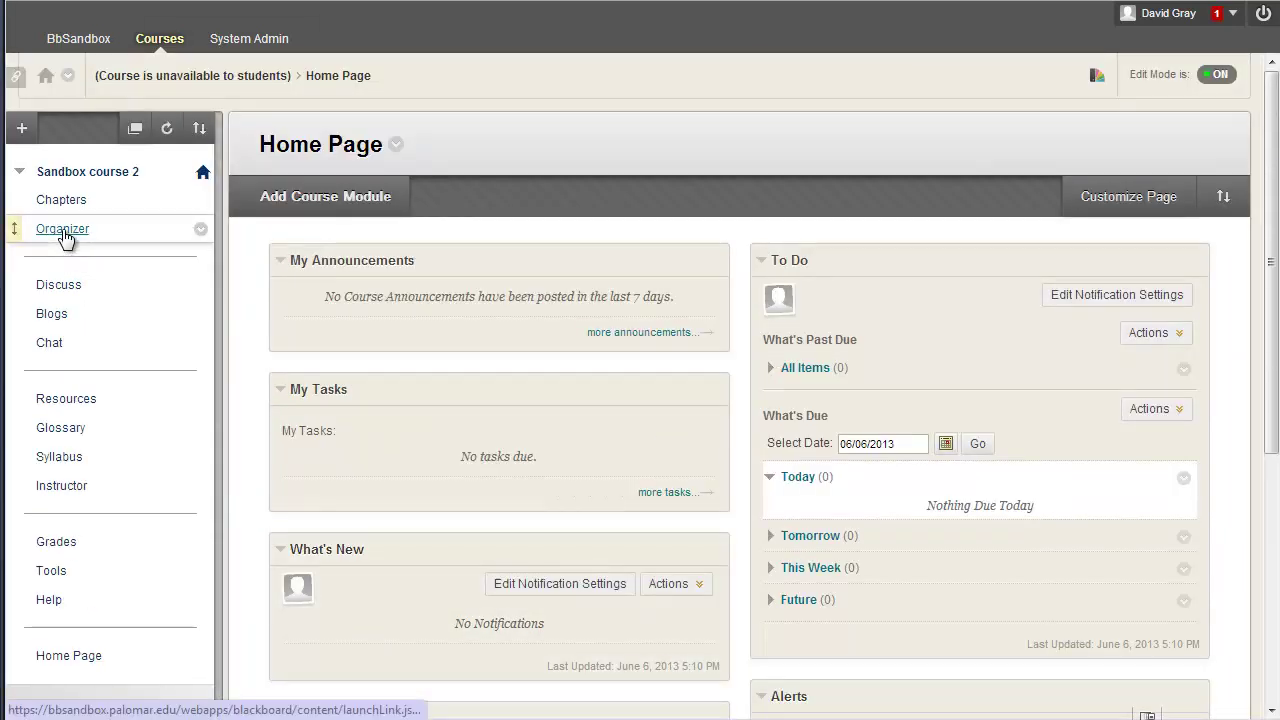
click(62, 230)
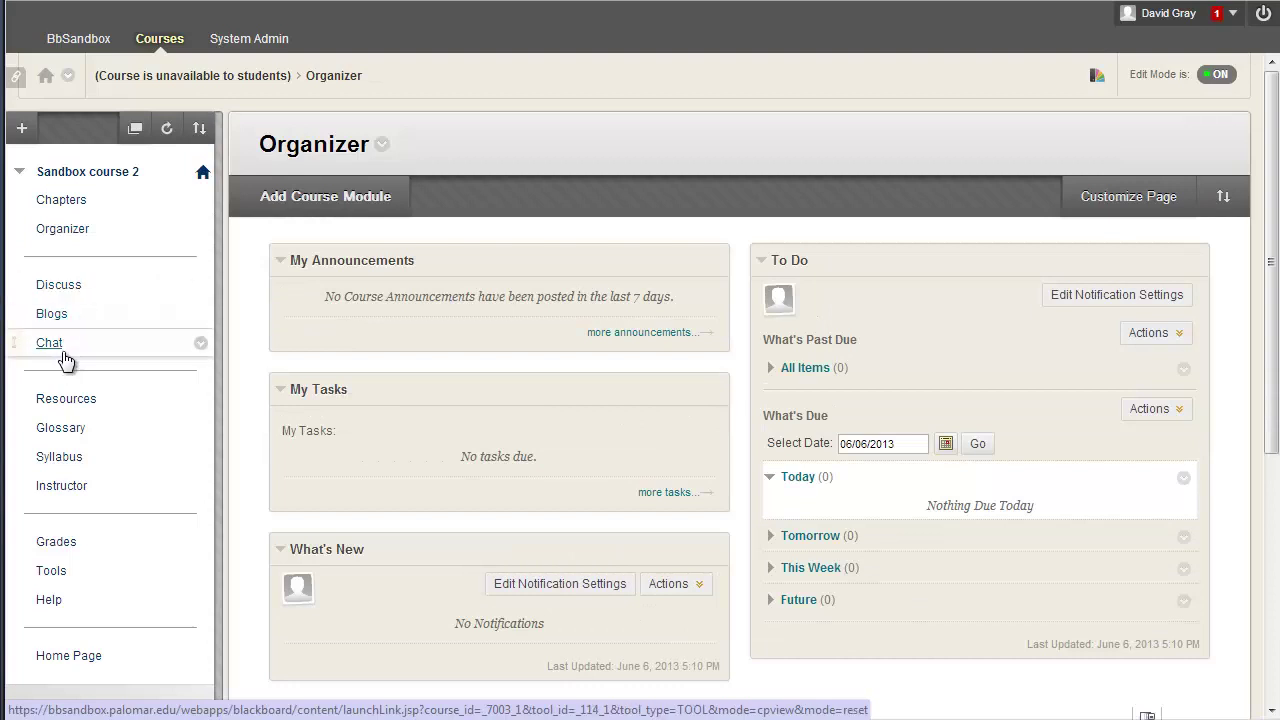
Step: Open the Discuss area and examine the instructional and sample forums on the Discussion Board
click(58, 288)
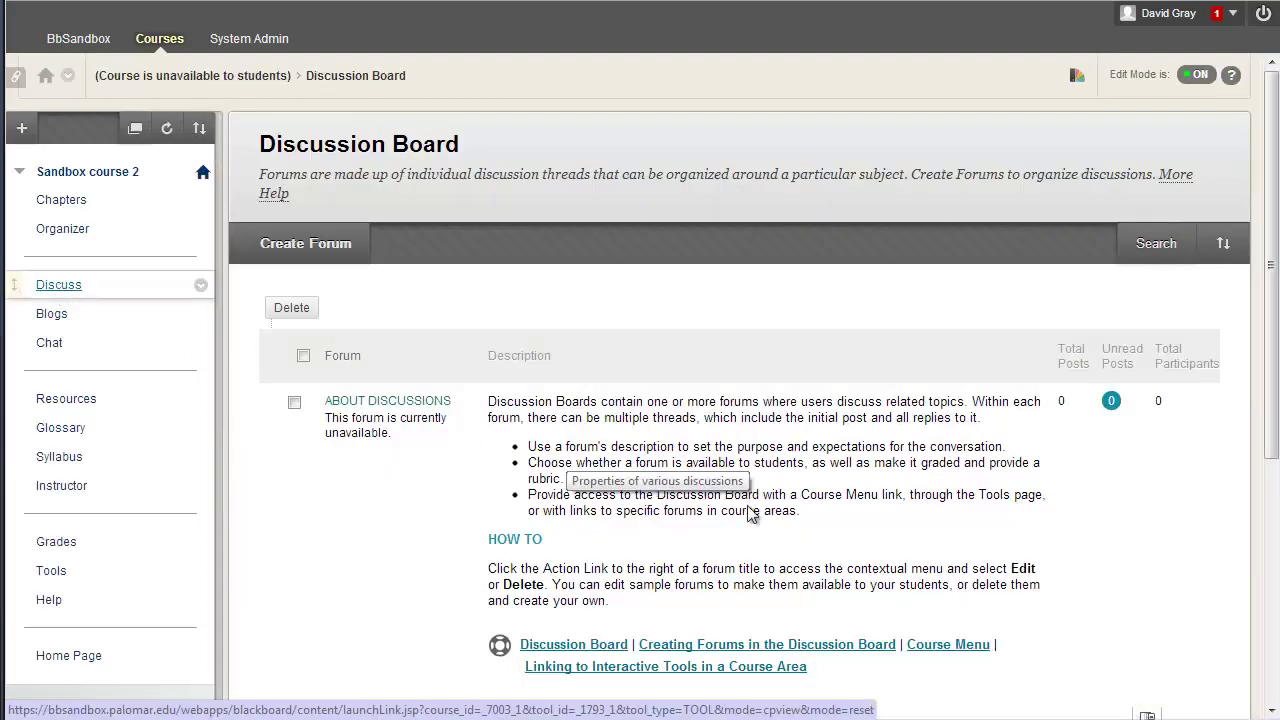
scroll(896, 511, down, 5)
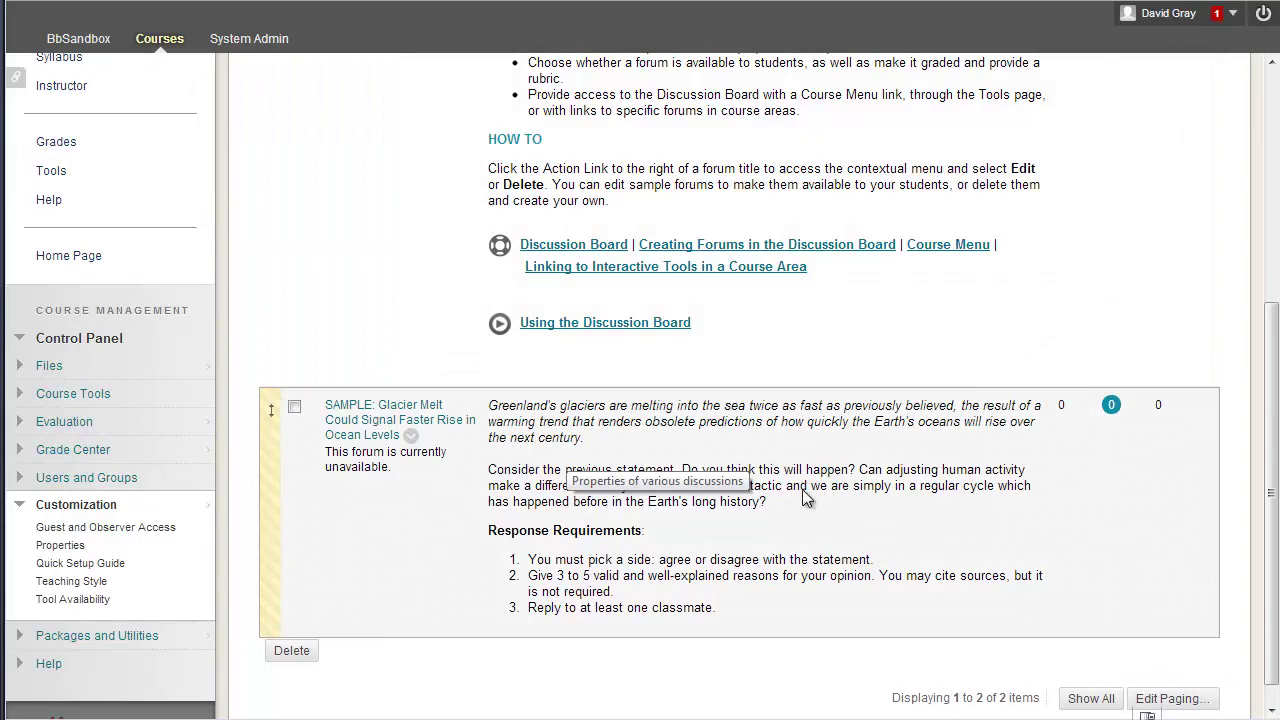
scroll(807, 498, up, 4)
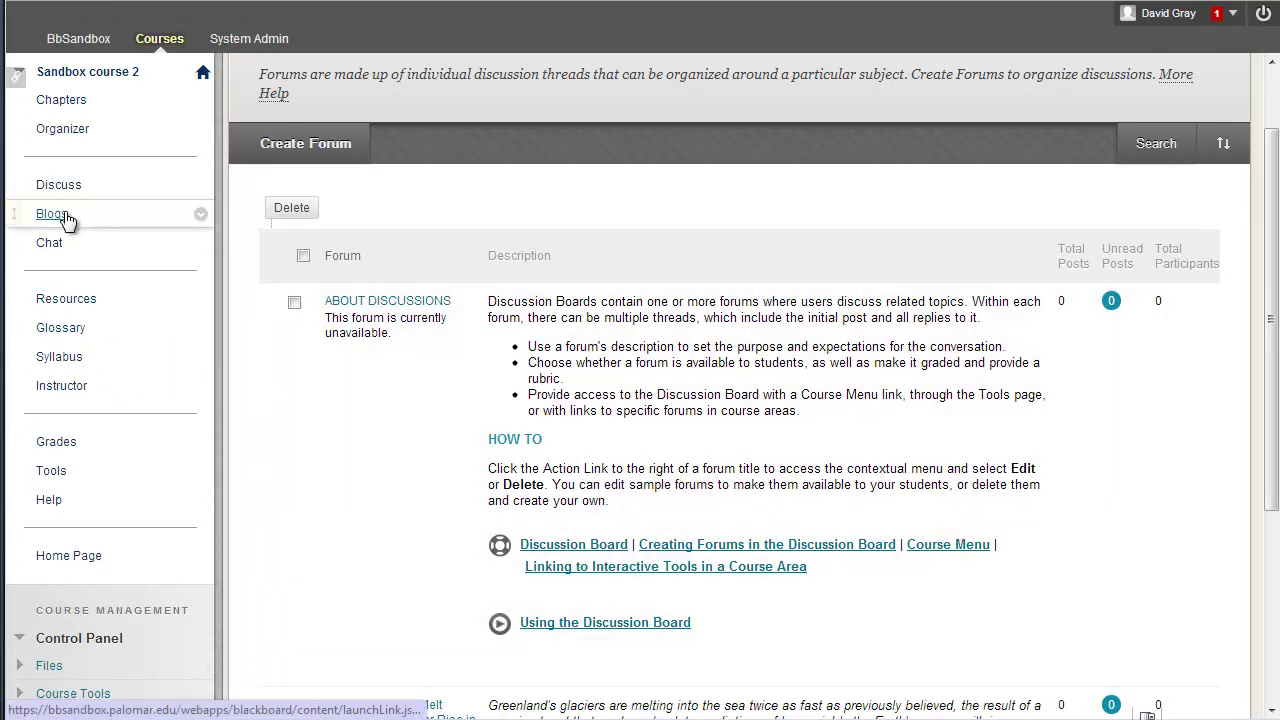
Step: Open the ABOUT BLOGS entry in the course's Blogs area and read its instructions
click(55, 215)
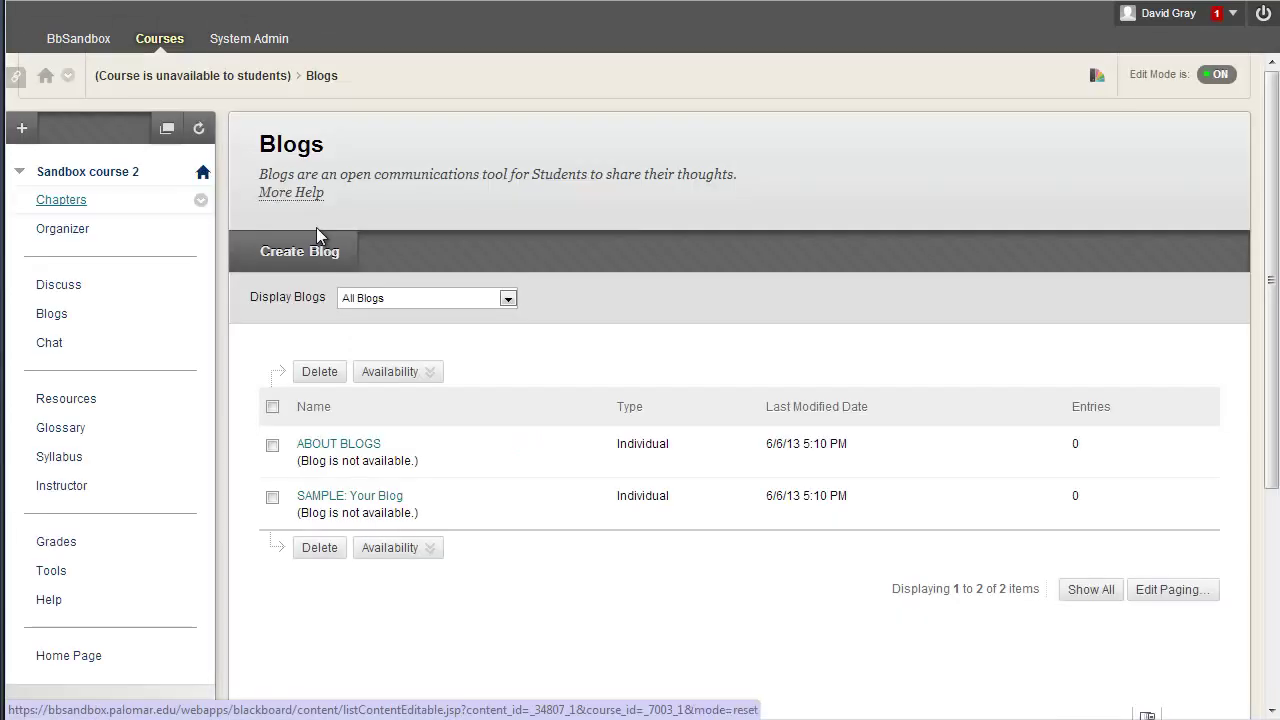
click(365, 446)
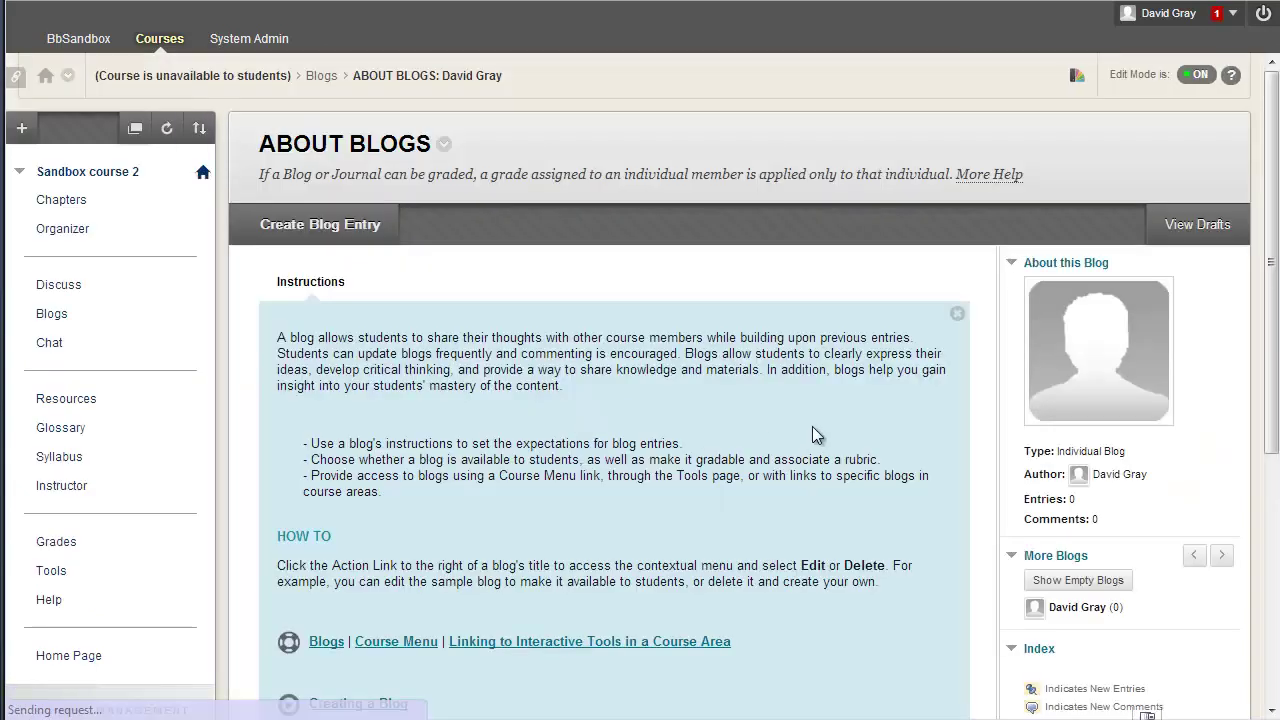
scroll(812, 426, down, 1)
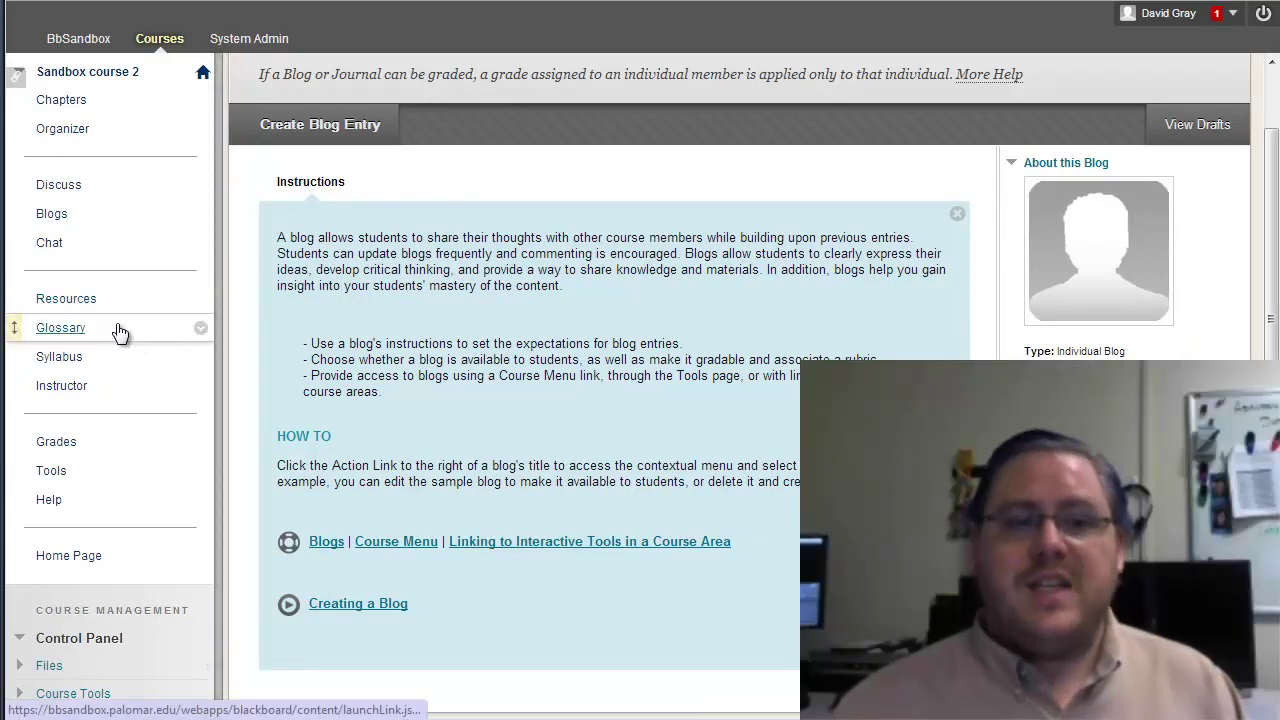
Step: Open the Resources content area and examine its guidance, how-to item and sample items
click(66, 299)
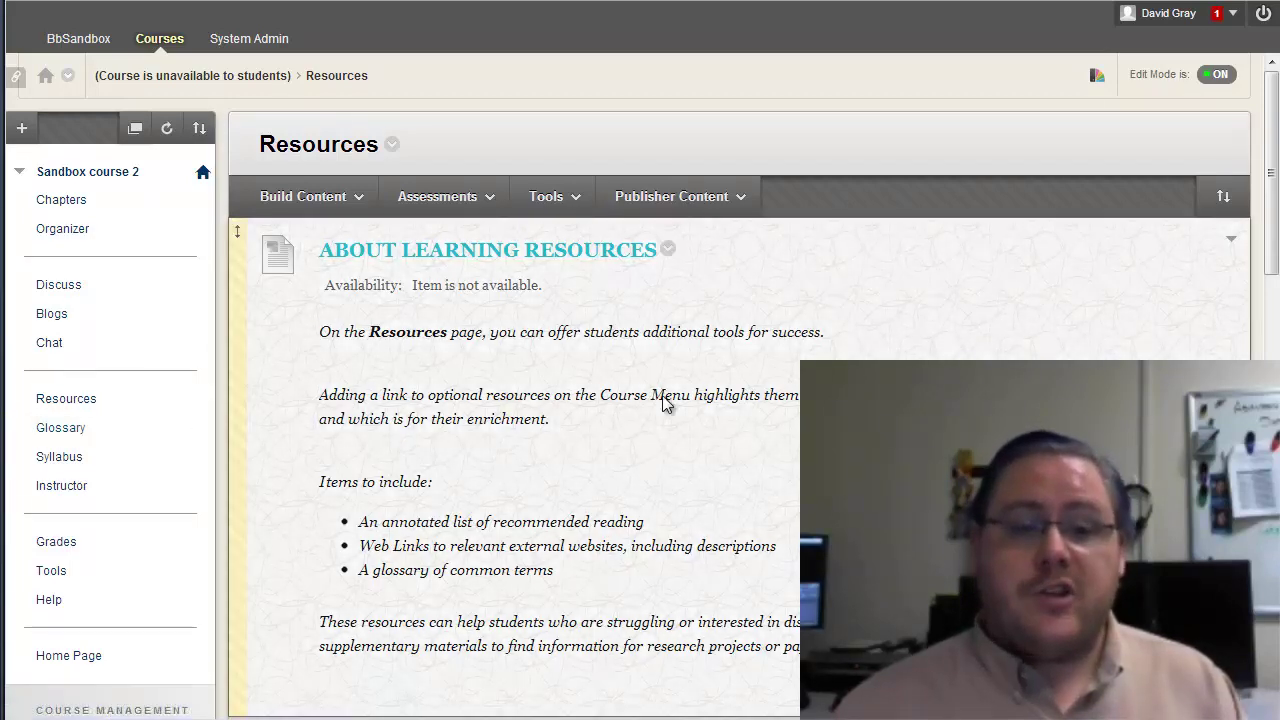
scroll(665, 402, down, 3)
scroll(662, 395, down, 9)
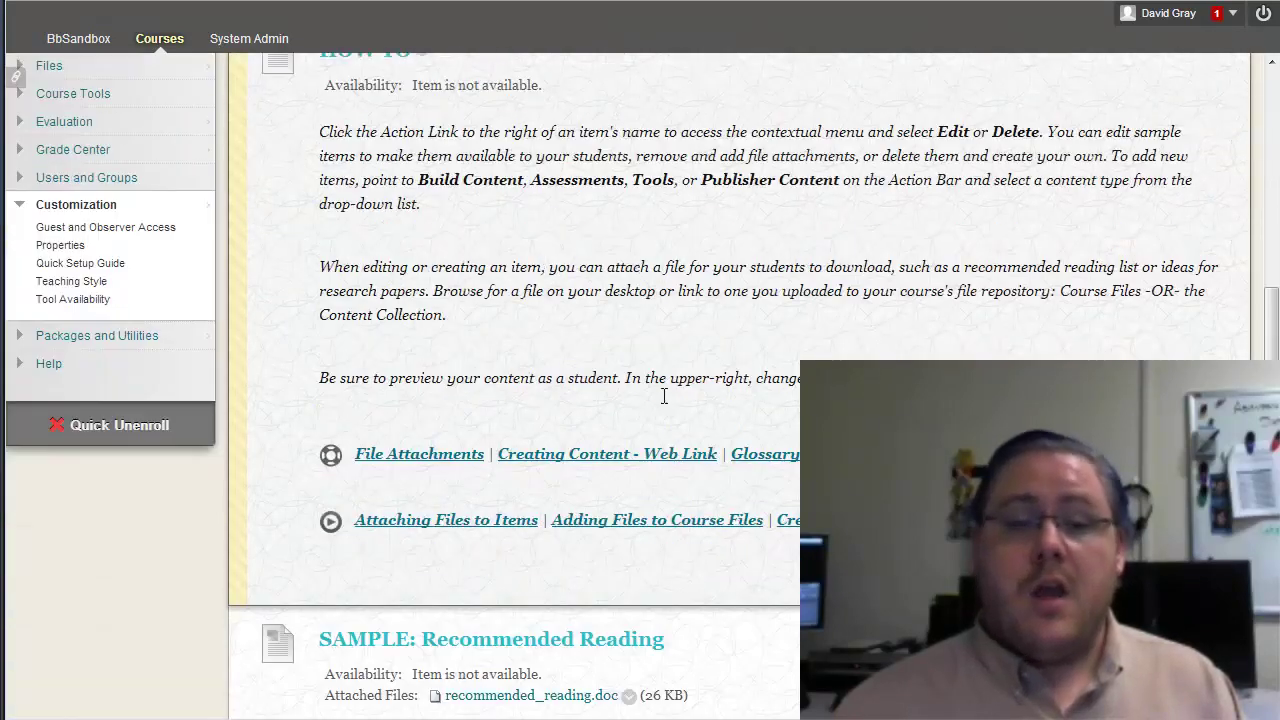
scroll(640, 340, down, 2)
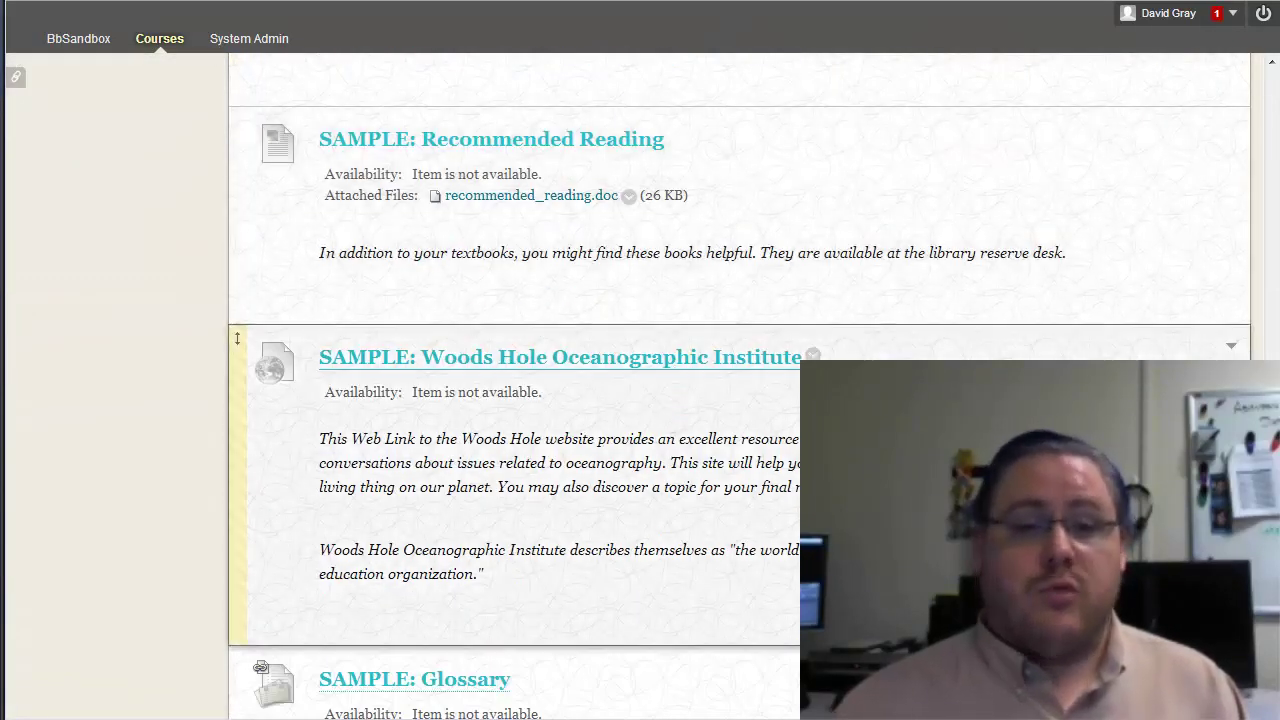
scroll(520, 560, down, 2)
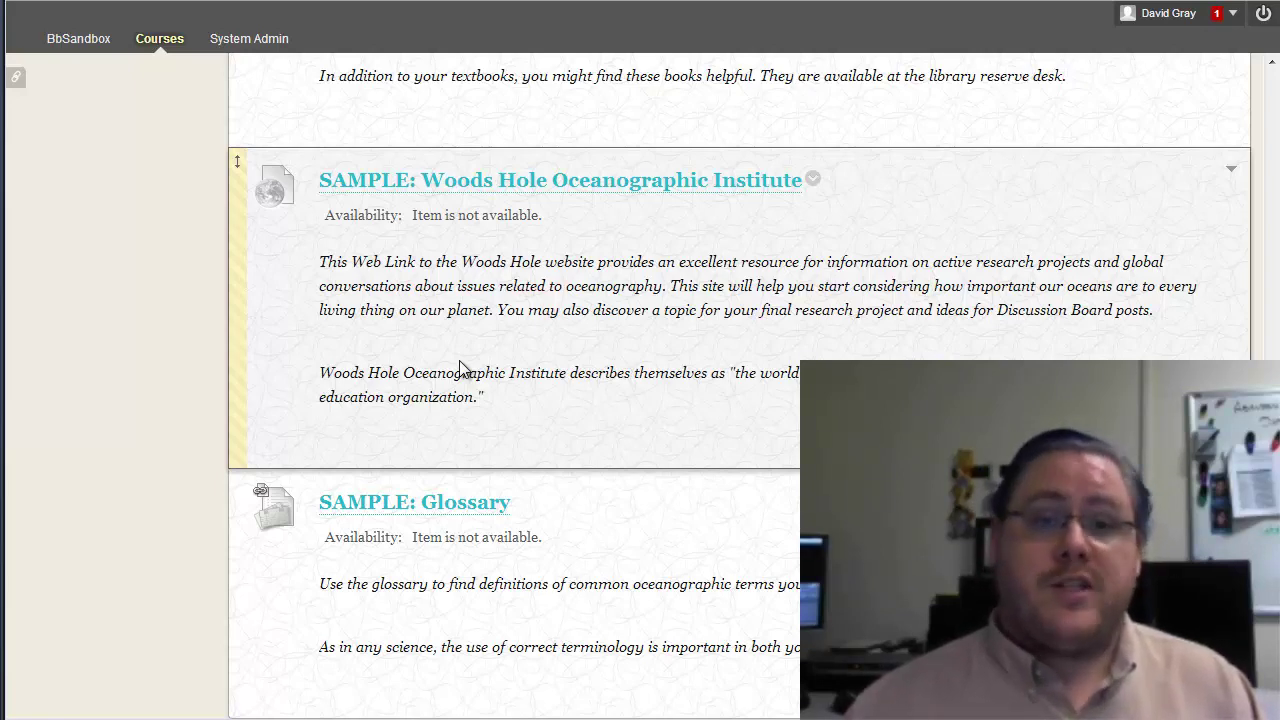
scroll(560, 370, up, 15)
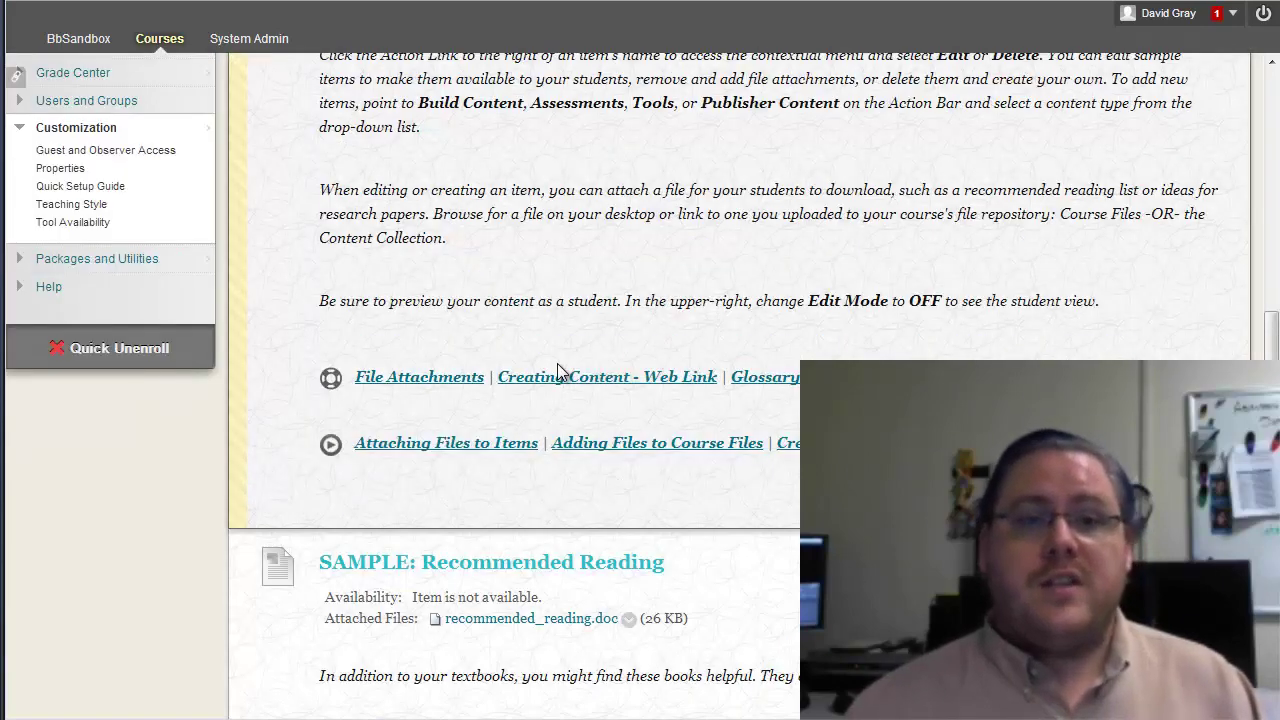
scroll(557, 365, up, 5)
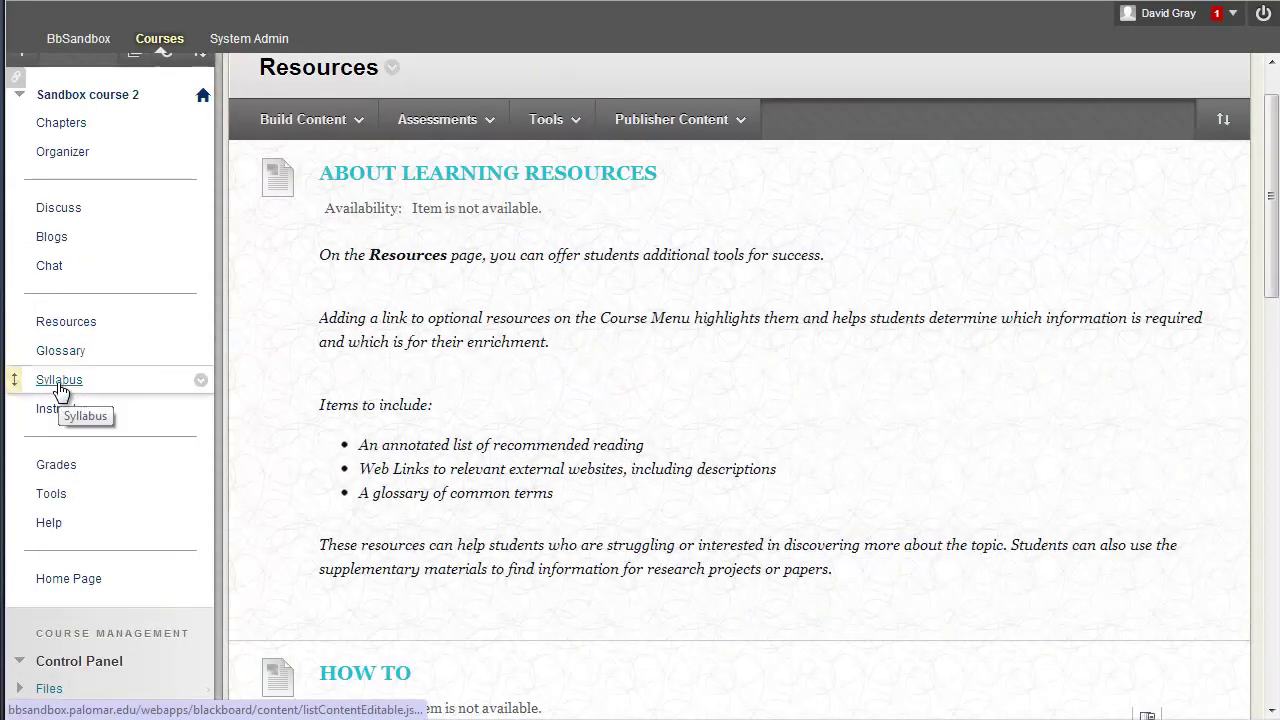
Step: Open the Syllabus content area and examine its guidance, how-to item and sample items through the Orientation Survey
click(60, 388)
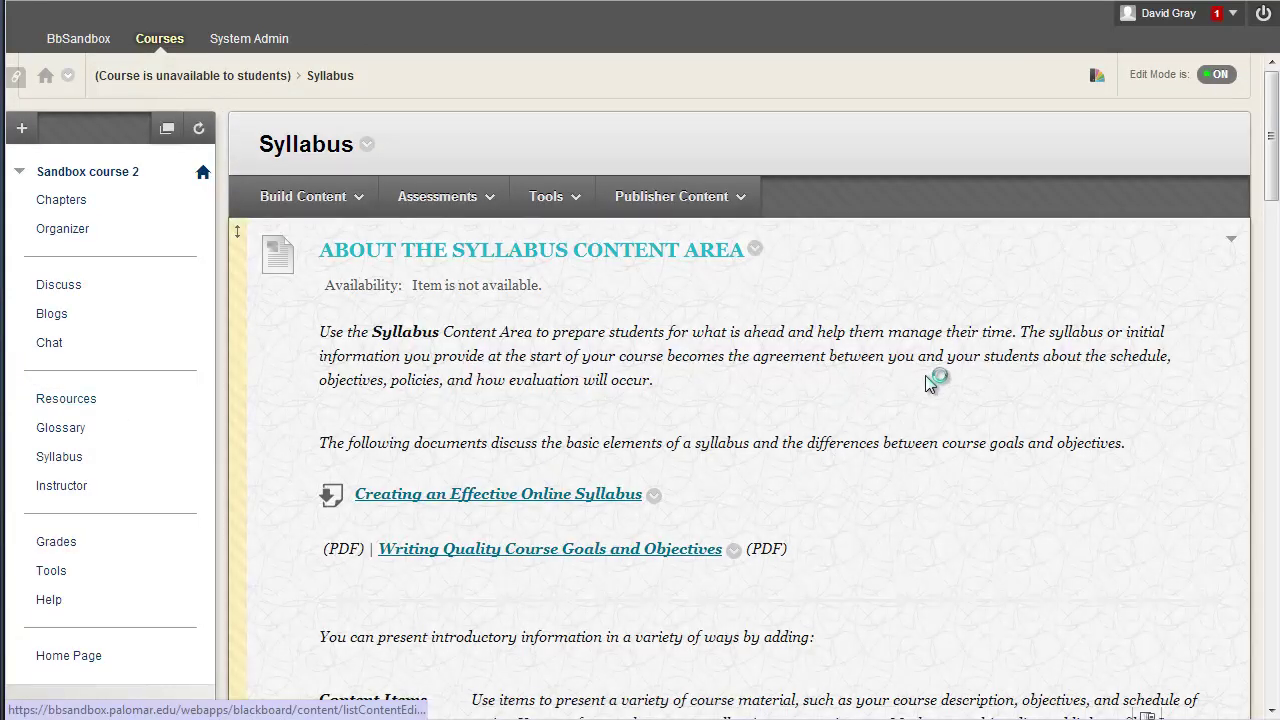
scroll(928, 383, down, 2)
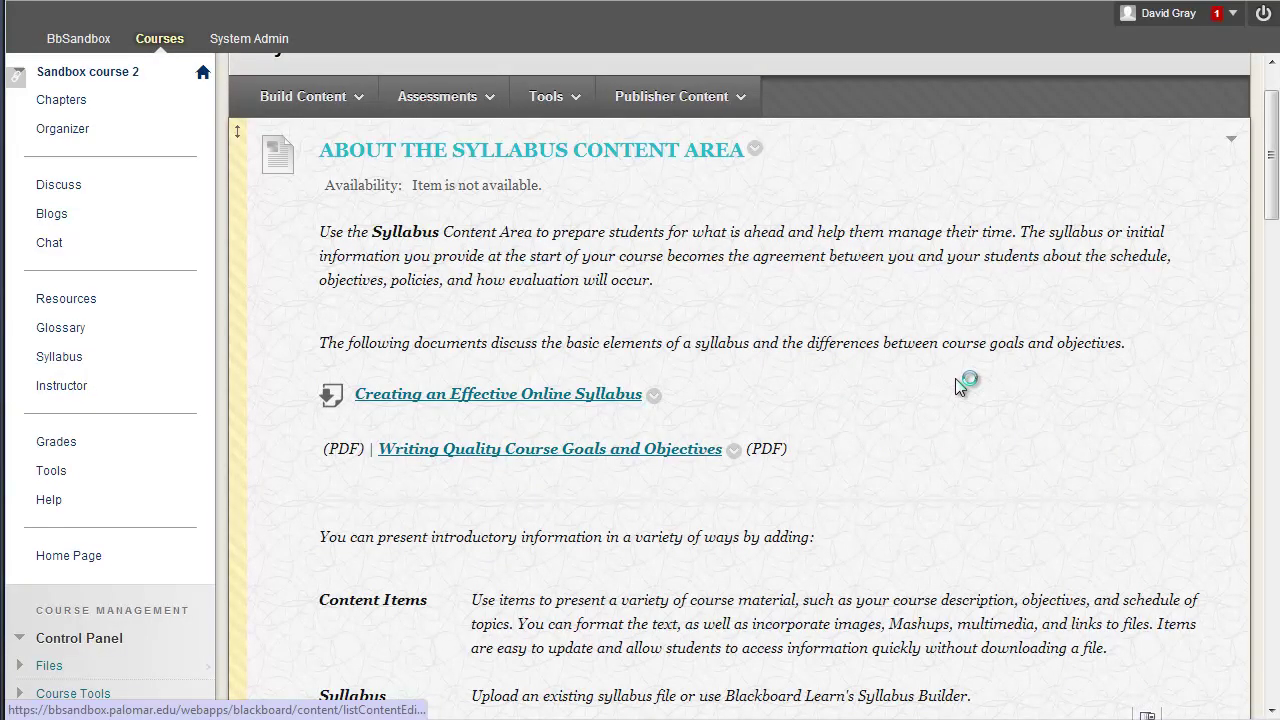
scroll(960, 383, down, 4)
scroll(960, 383, down, 3)
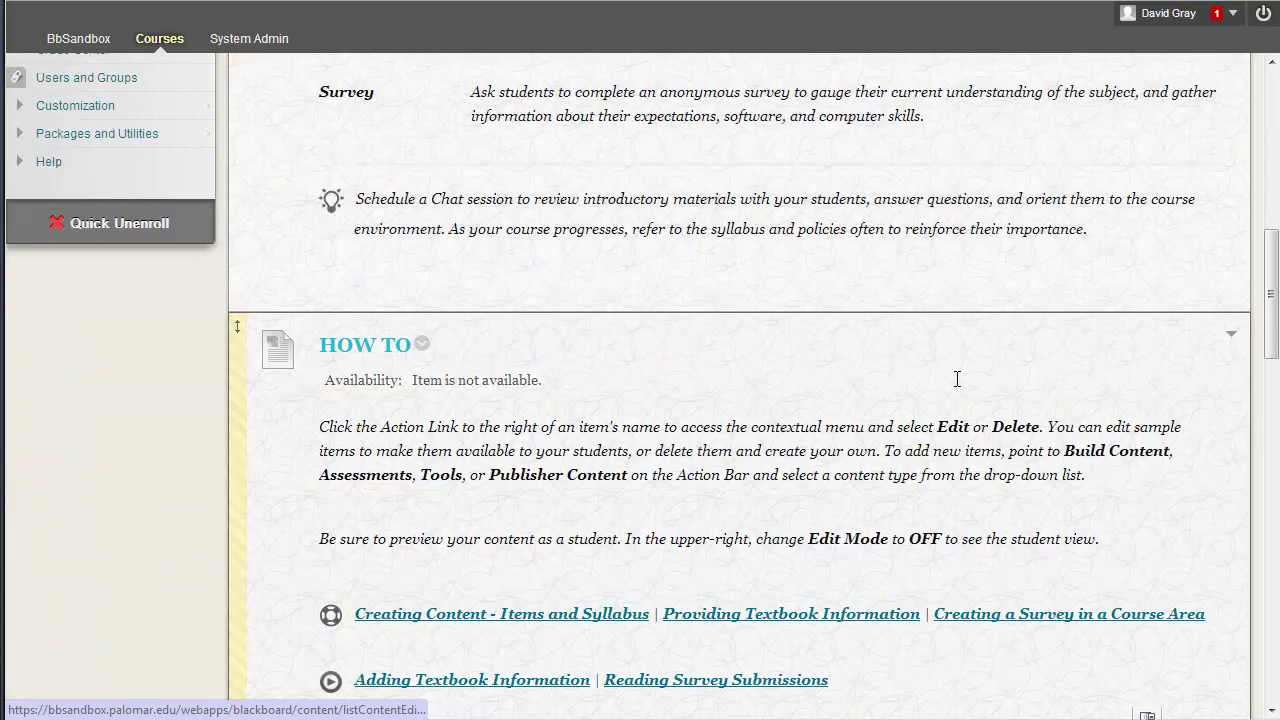
scroll(960, 383, down, 3)
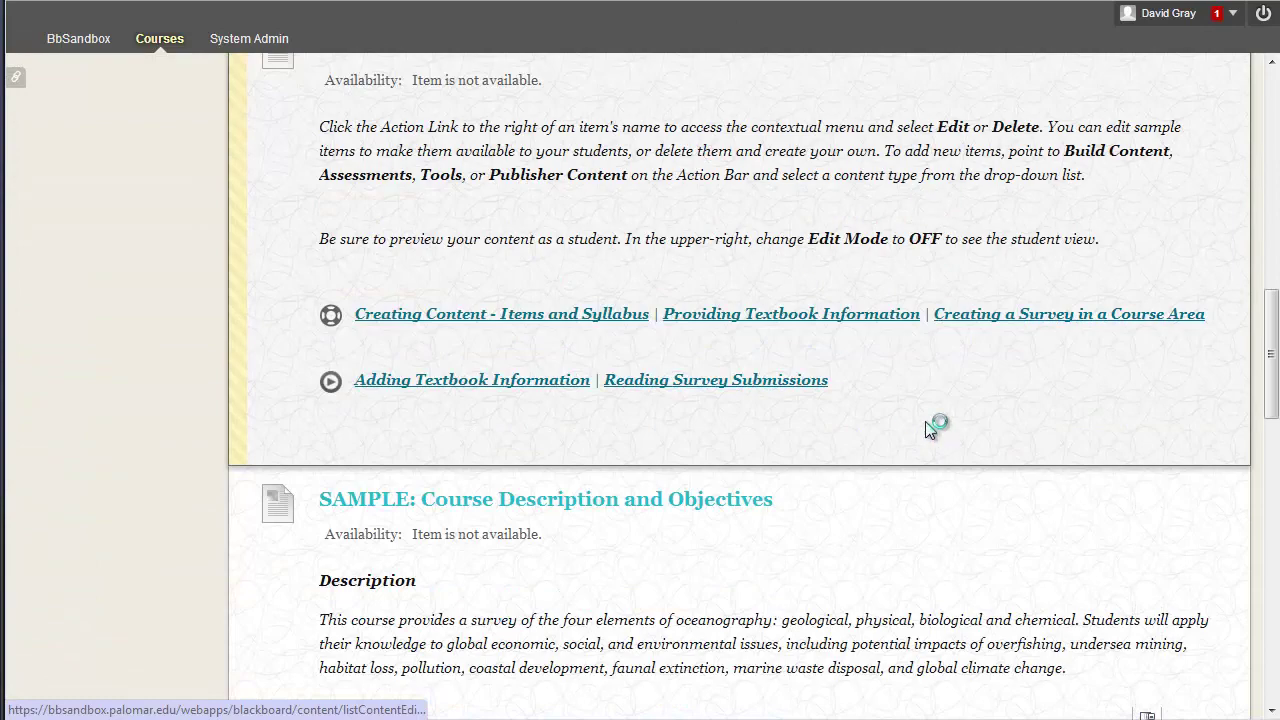
scroll(952, 458, down, 6)
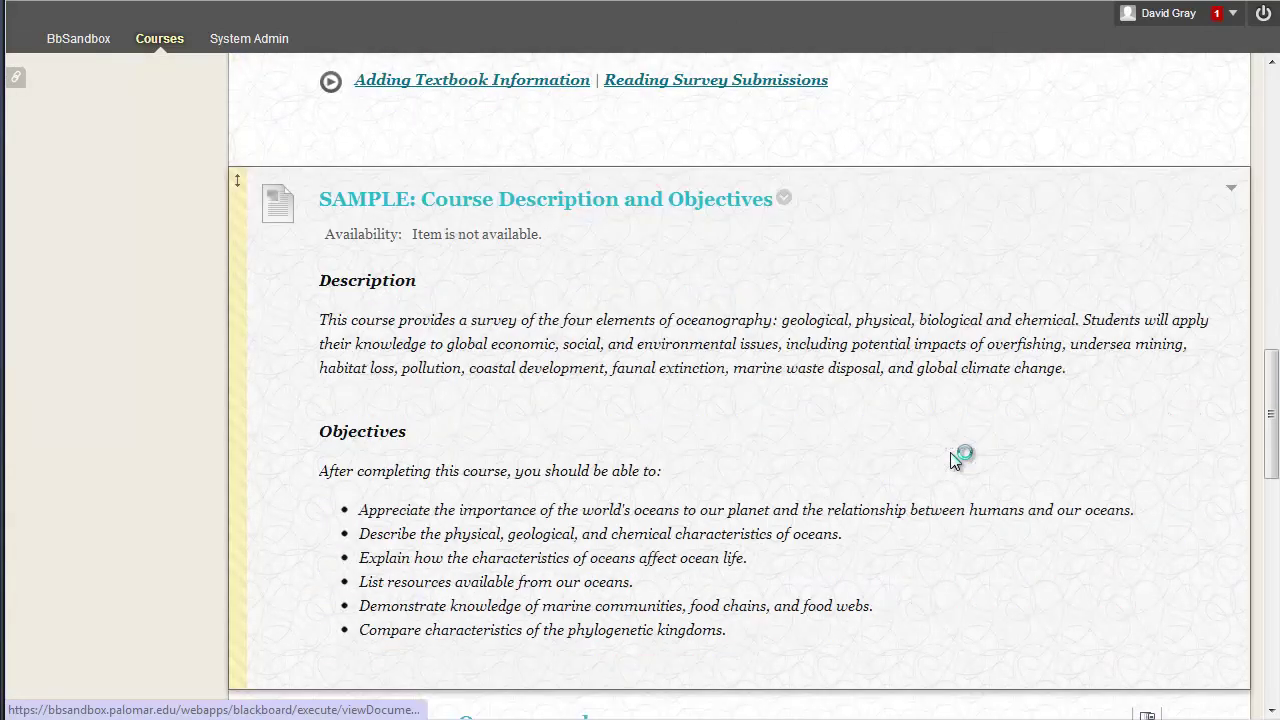
scroll(952, 458, down, 5)
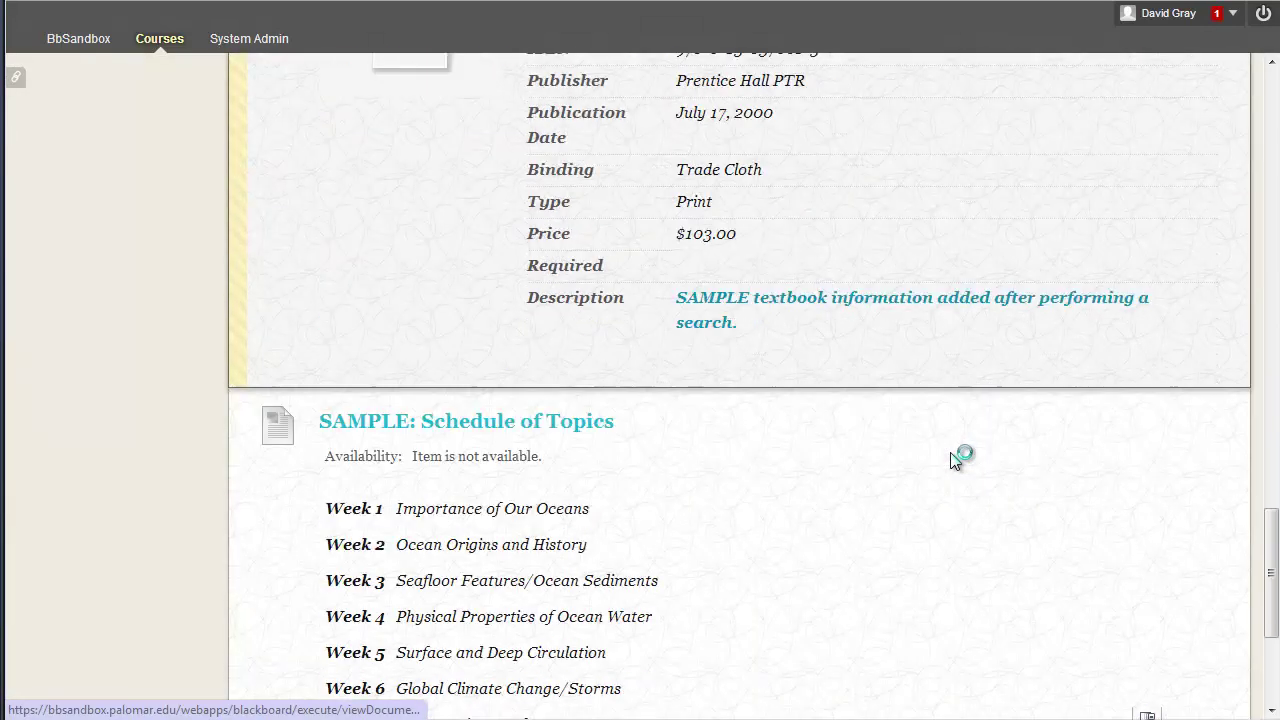
scroll(955, 460, down, 2)
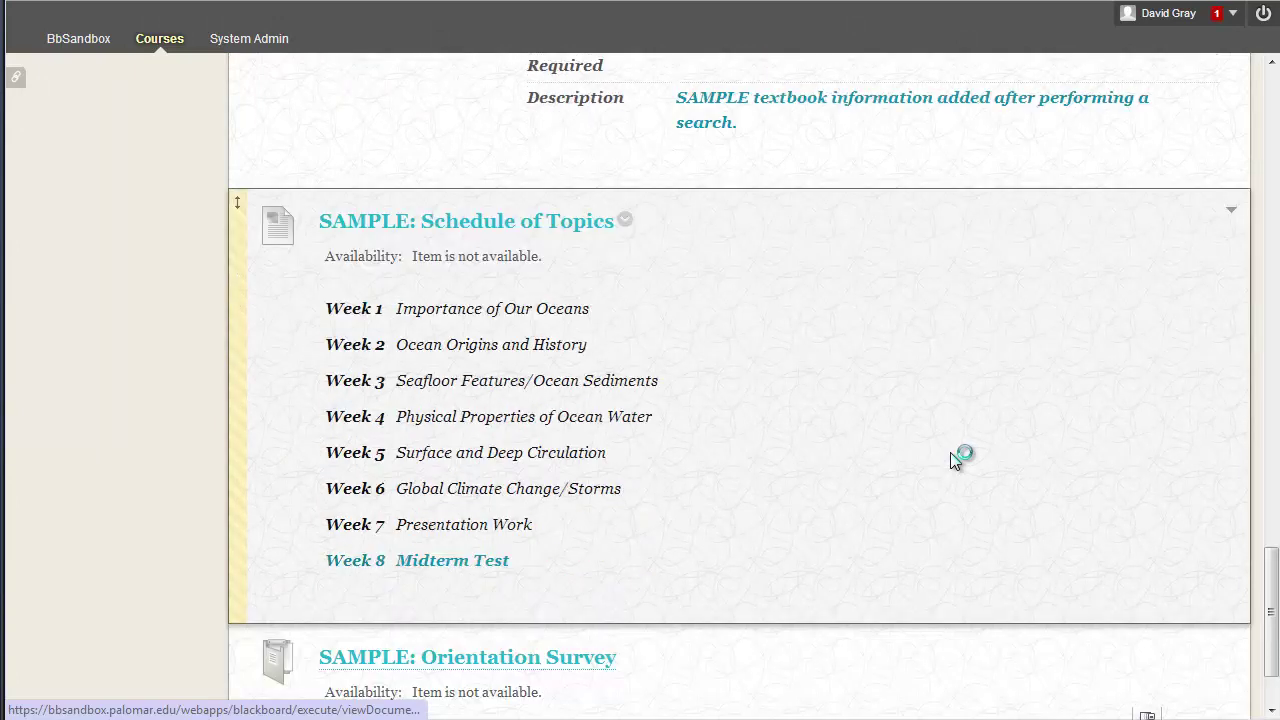
scroll(955, 460, down, 1)
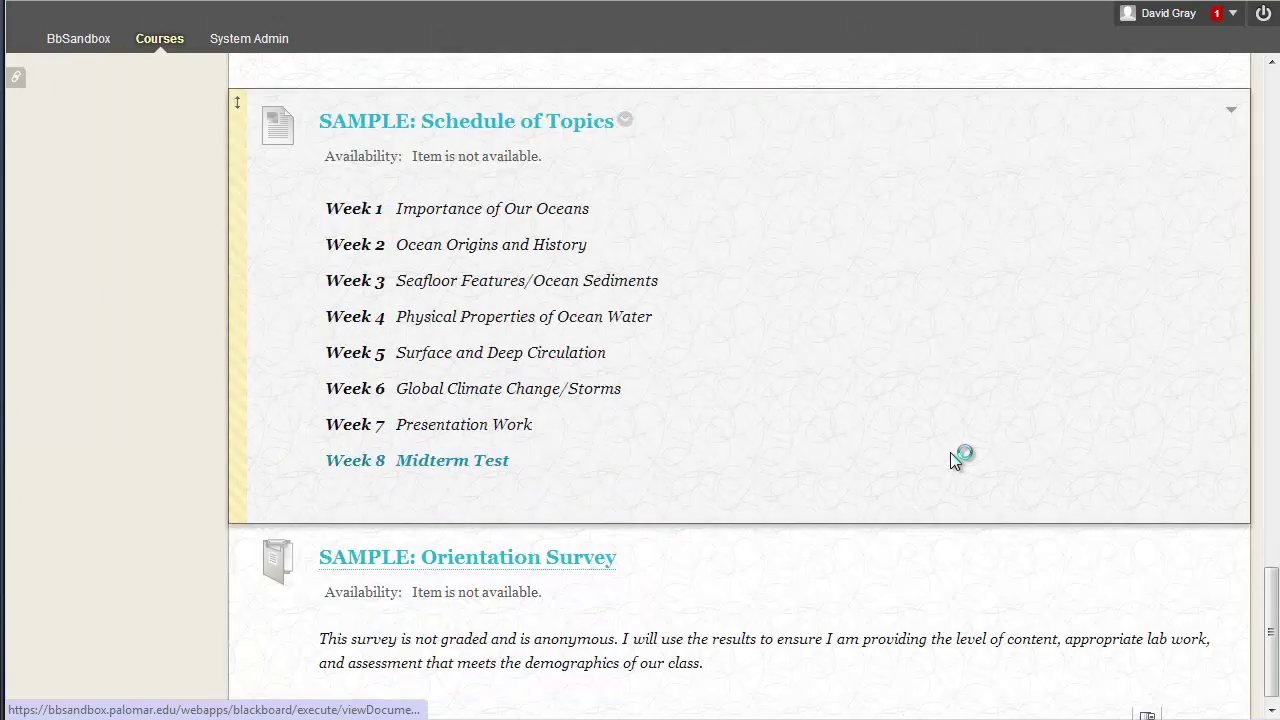
Step: Review the sample course description, textbook entry, topic schedule and survey again, then return to the start of the Syllabus page
scroll(955, 460, up, 6)
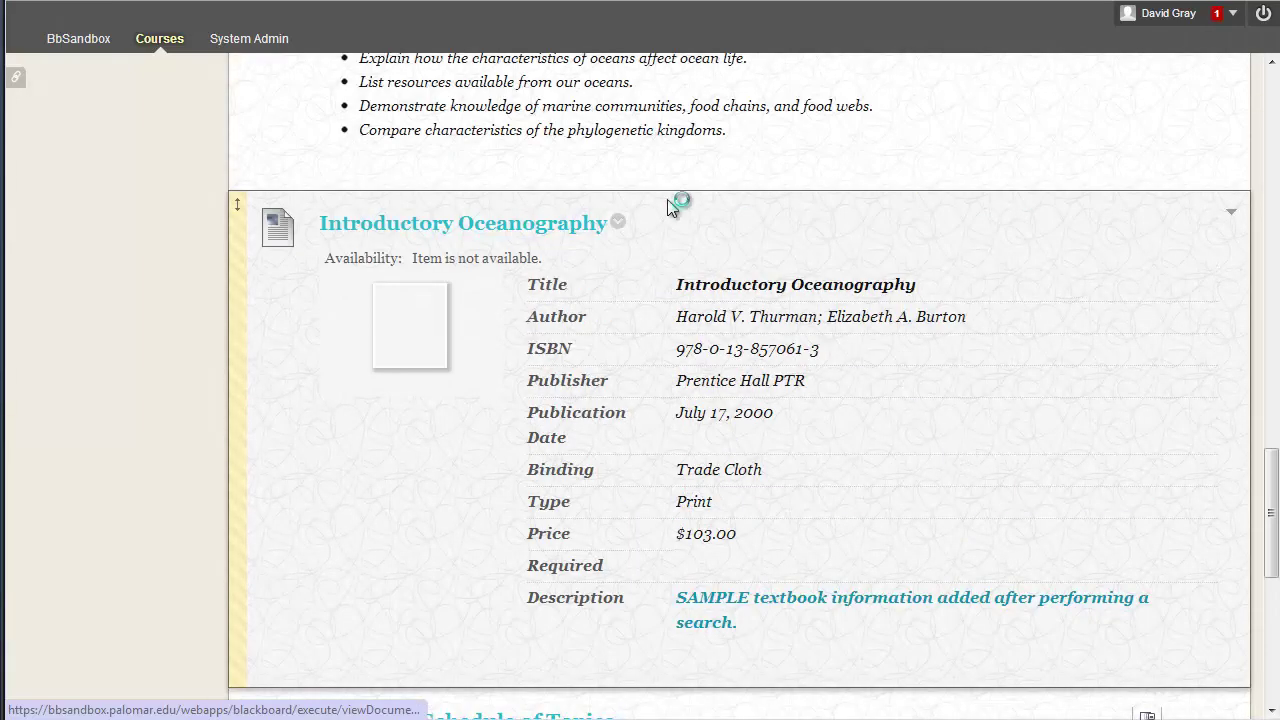
scroll(940, 435, up, 4)
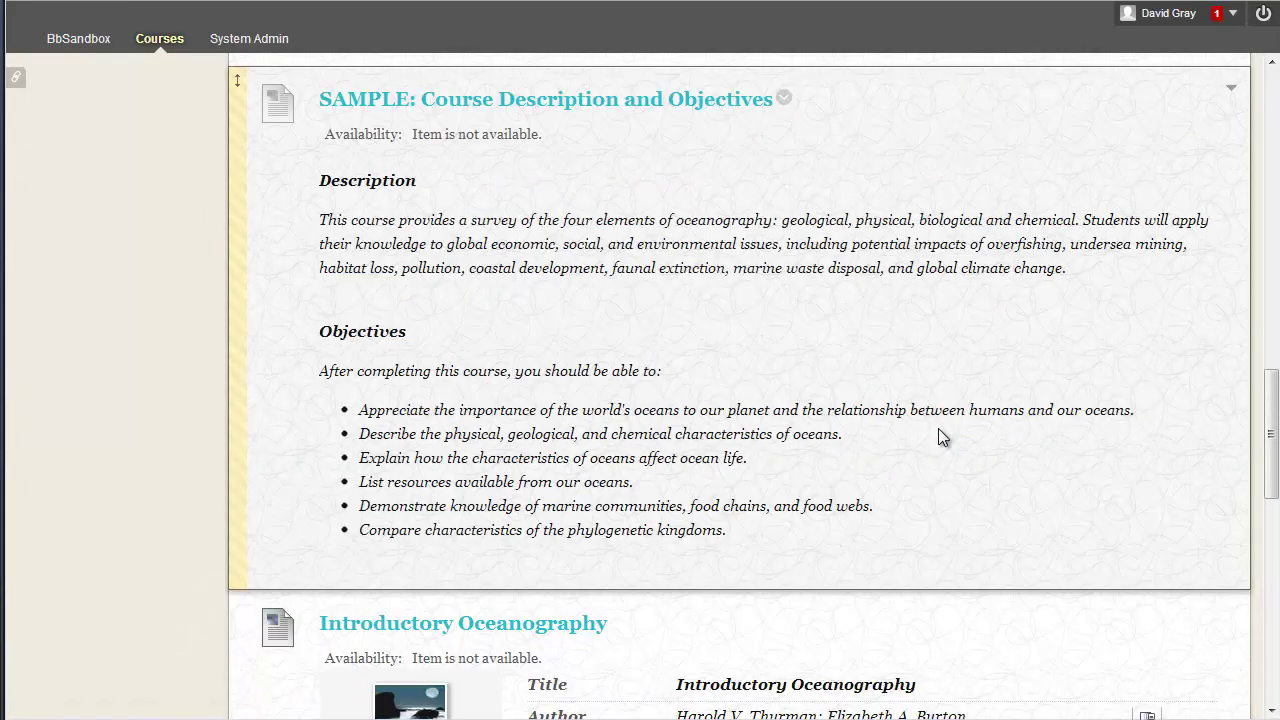
scroll(938, 428, down, 6)
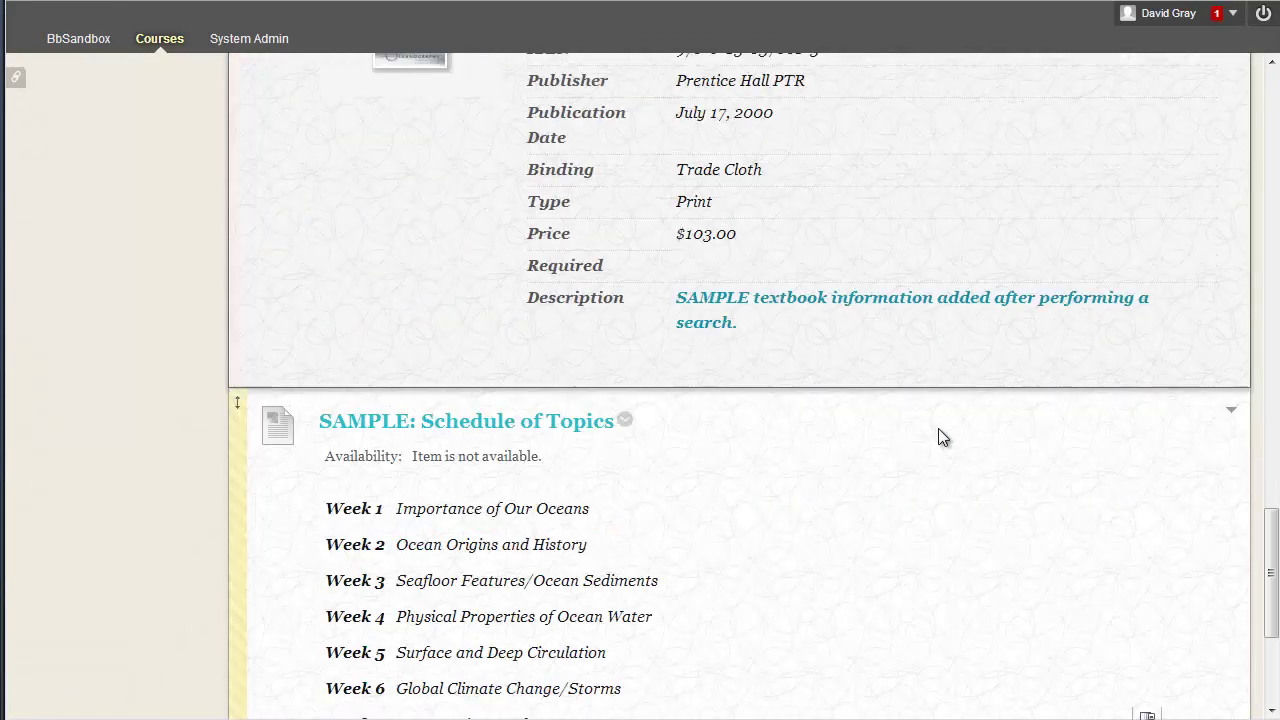
scroll(938, 428, down, 3)
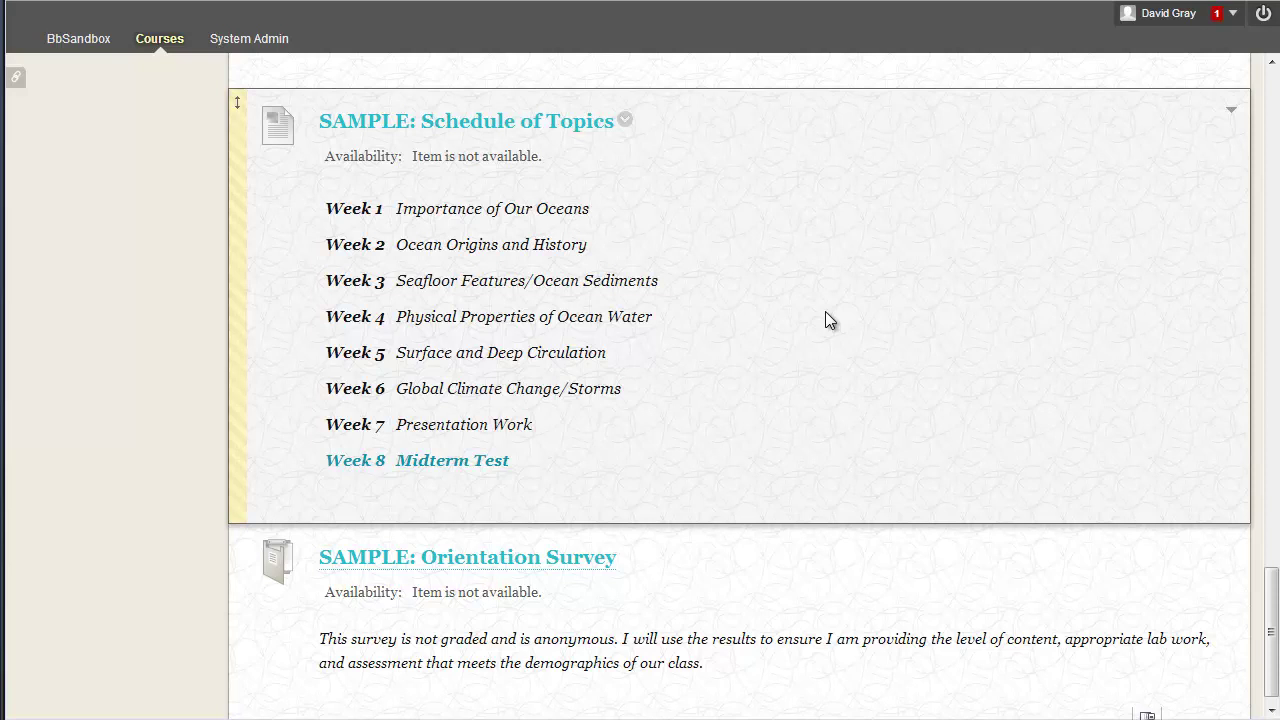
scroll(825, 320, down, 1)
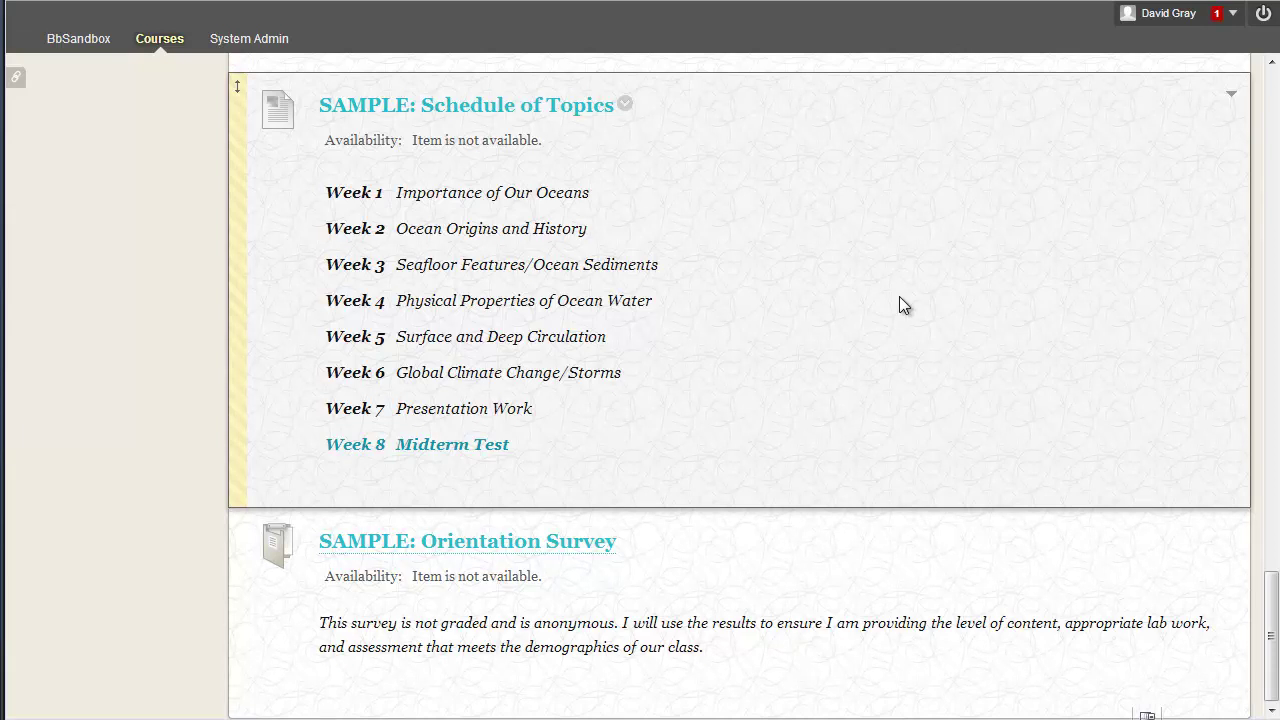
scroll(899, 298, up, 5)
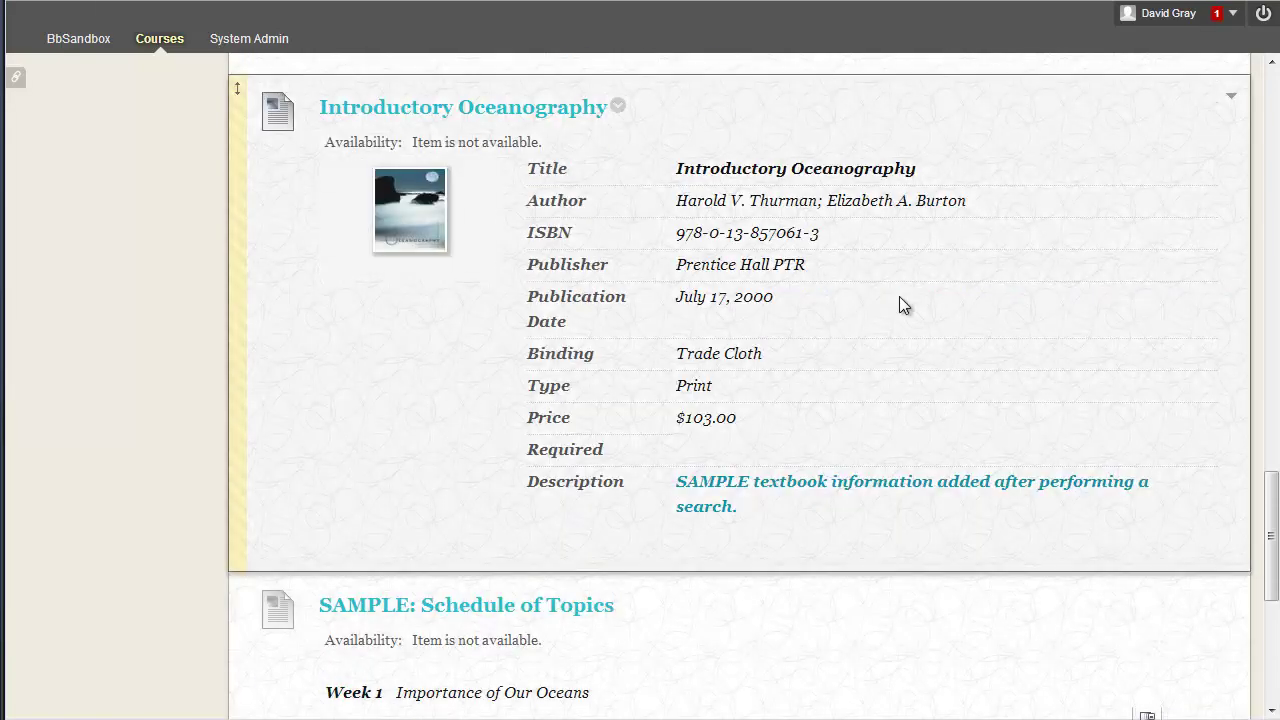
scroll(899, 305, up, 9)
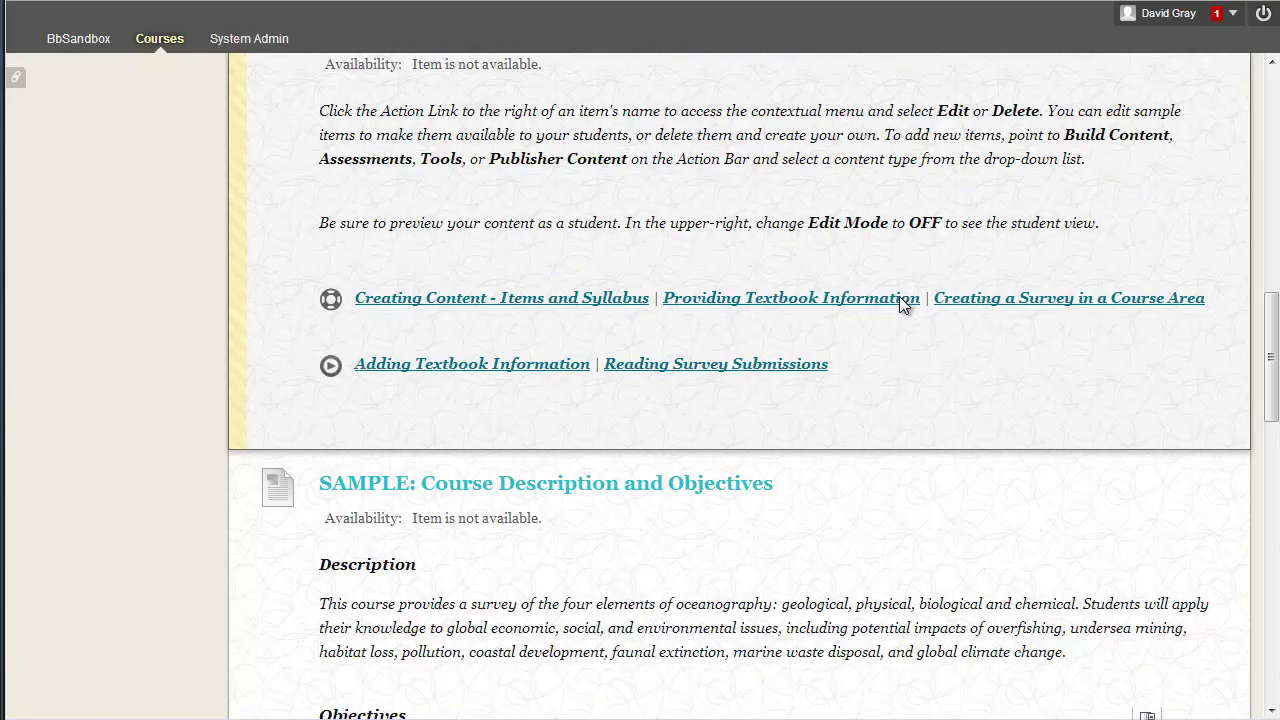
scroll(899, 296, up, 10)
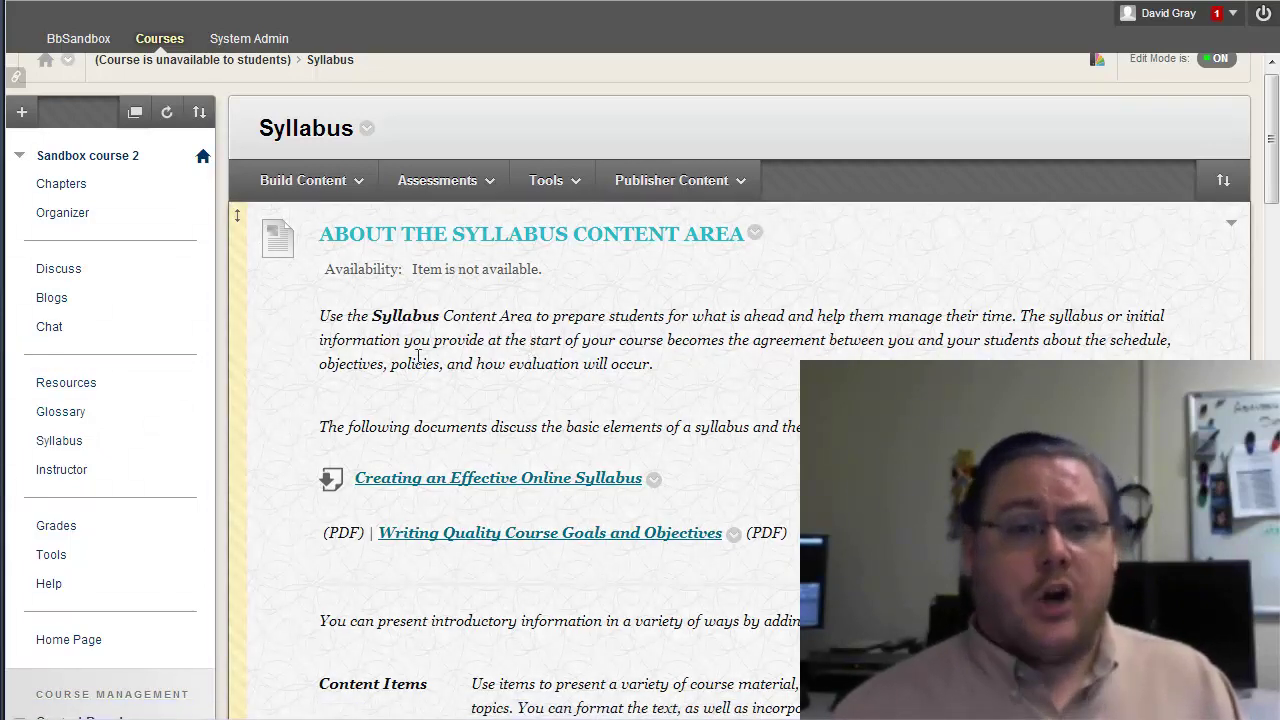
Step: Open the Chapters content area and examine its chapter-based guidance, how-to item and sample Chapter One folder description
click(63, 190)
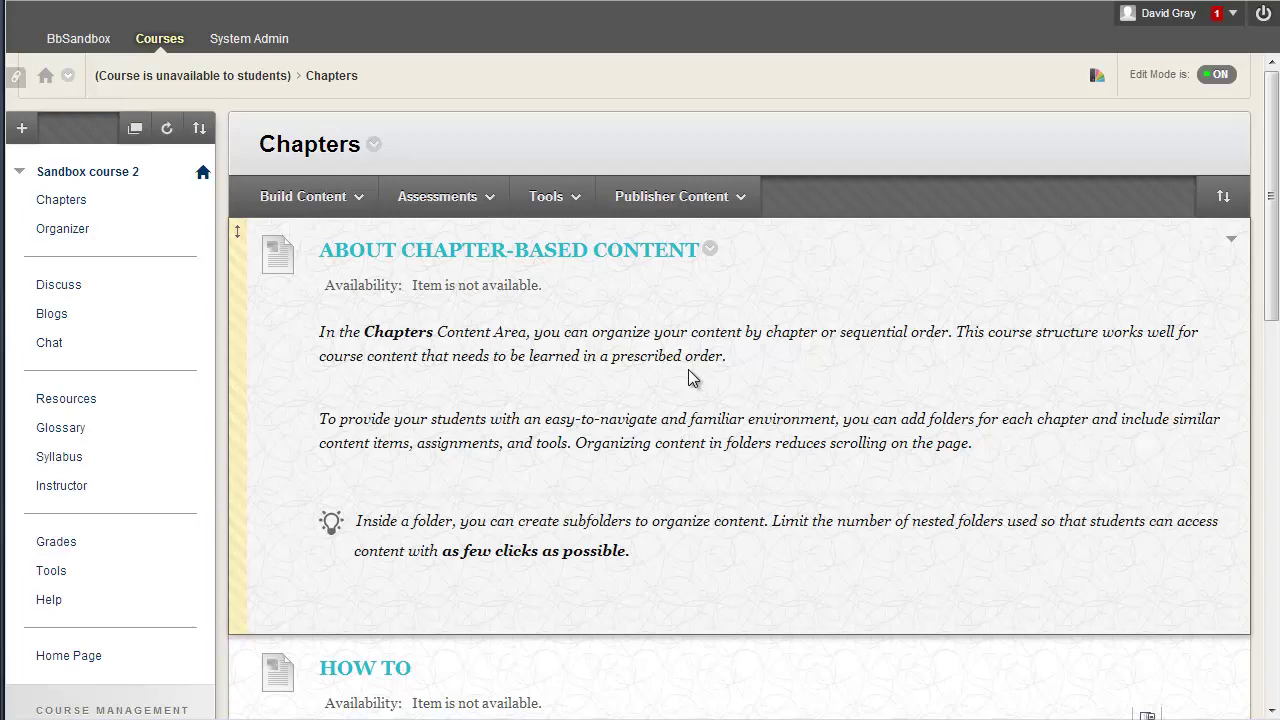
scroll(689, 372, down, 3)
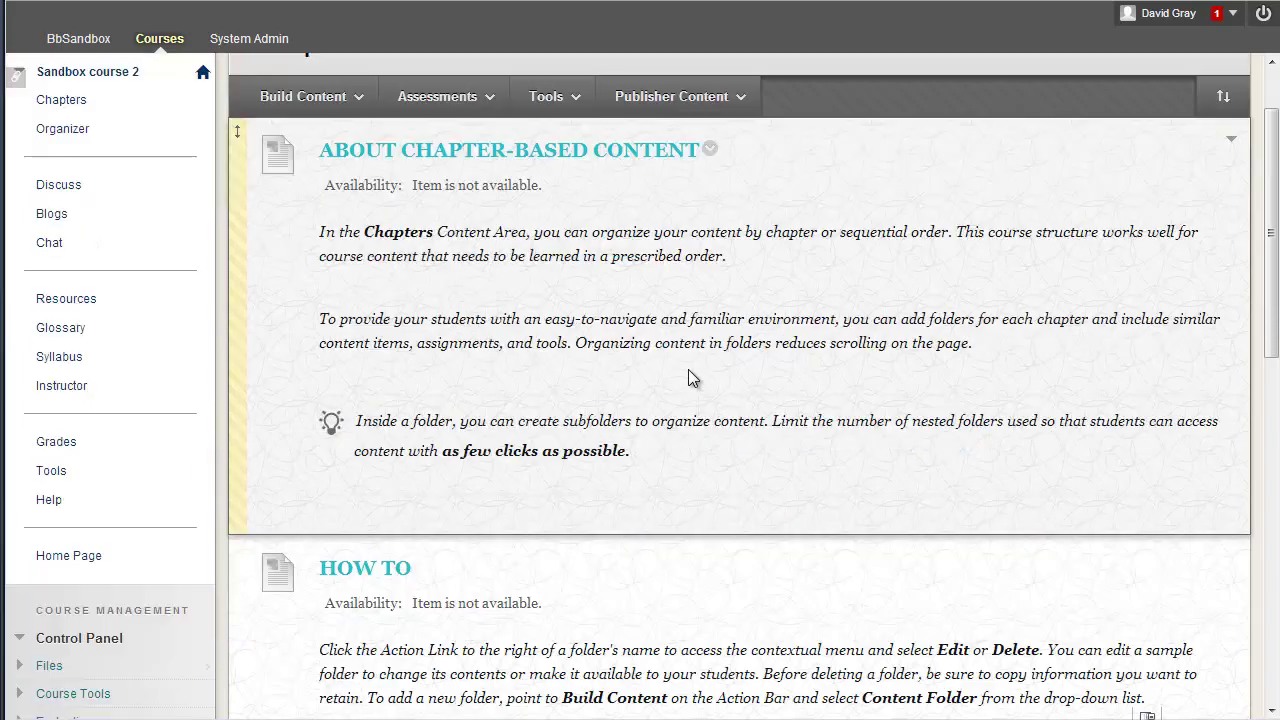
scroll(693, 378, down, 2)
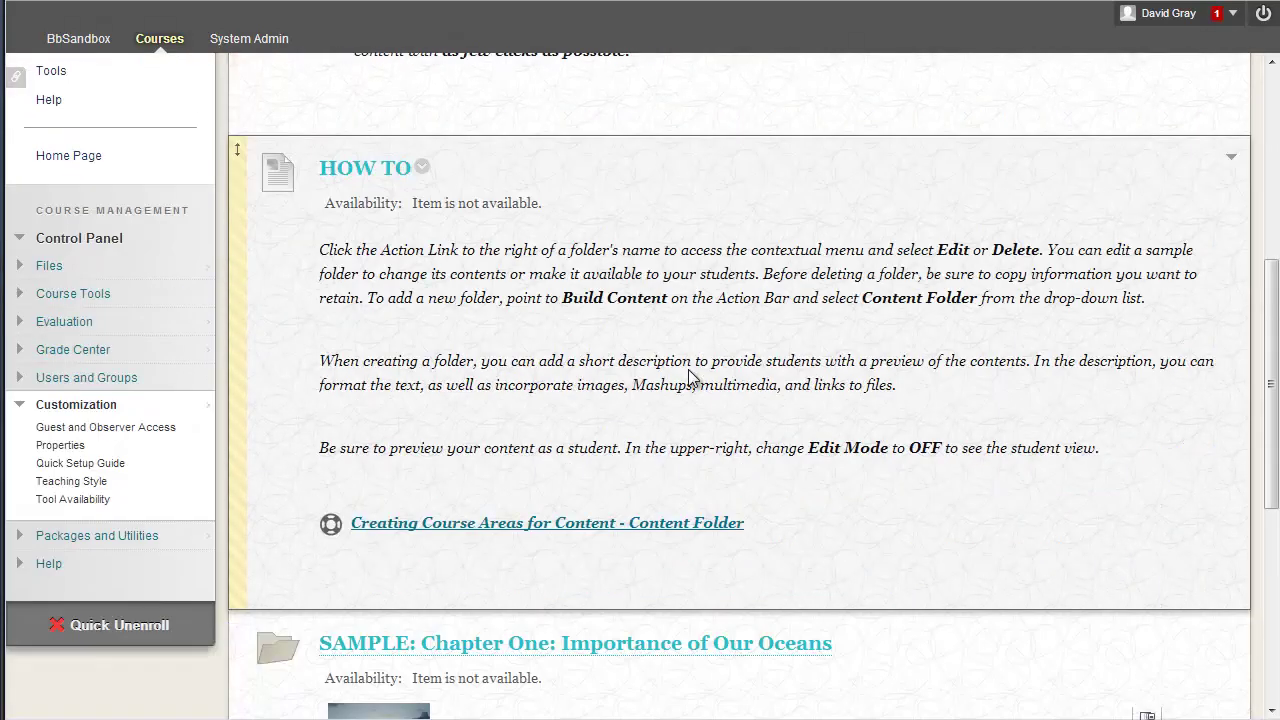
scroll(893, 309, down, 3)
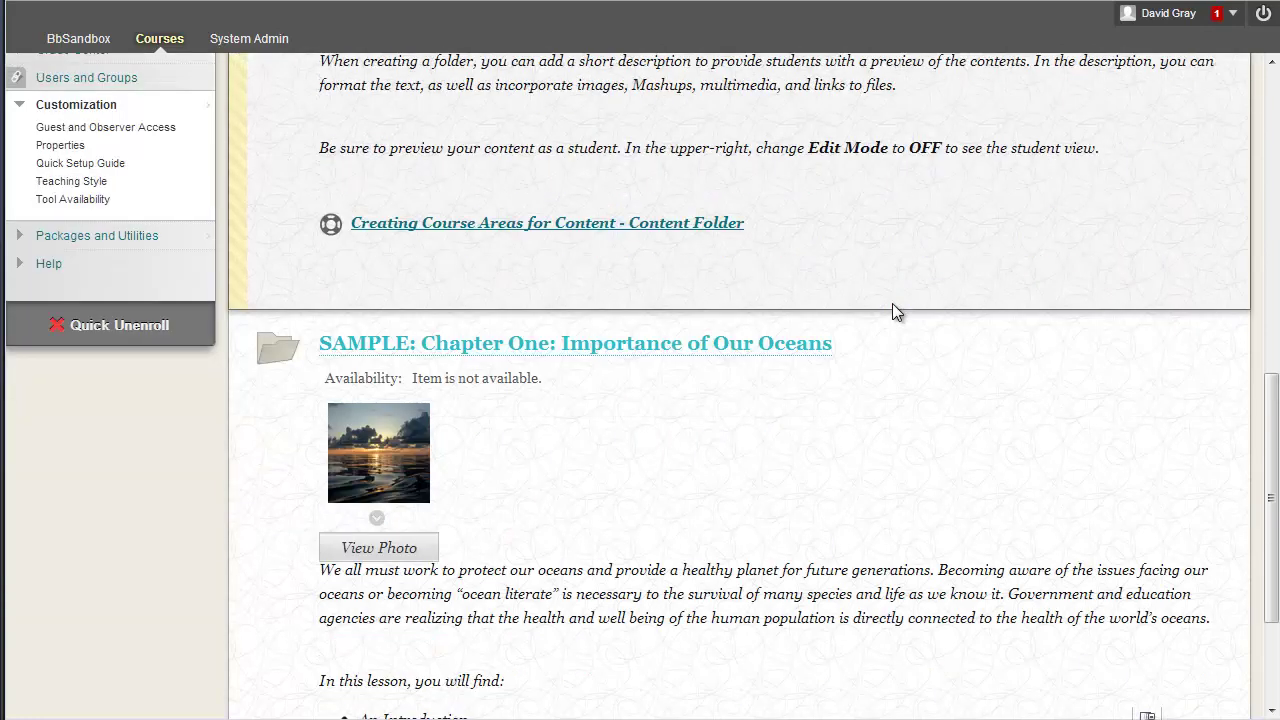
scroll(892, 312, down, 2)
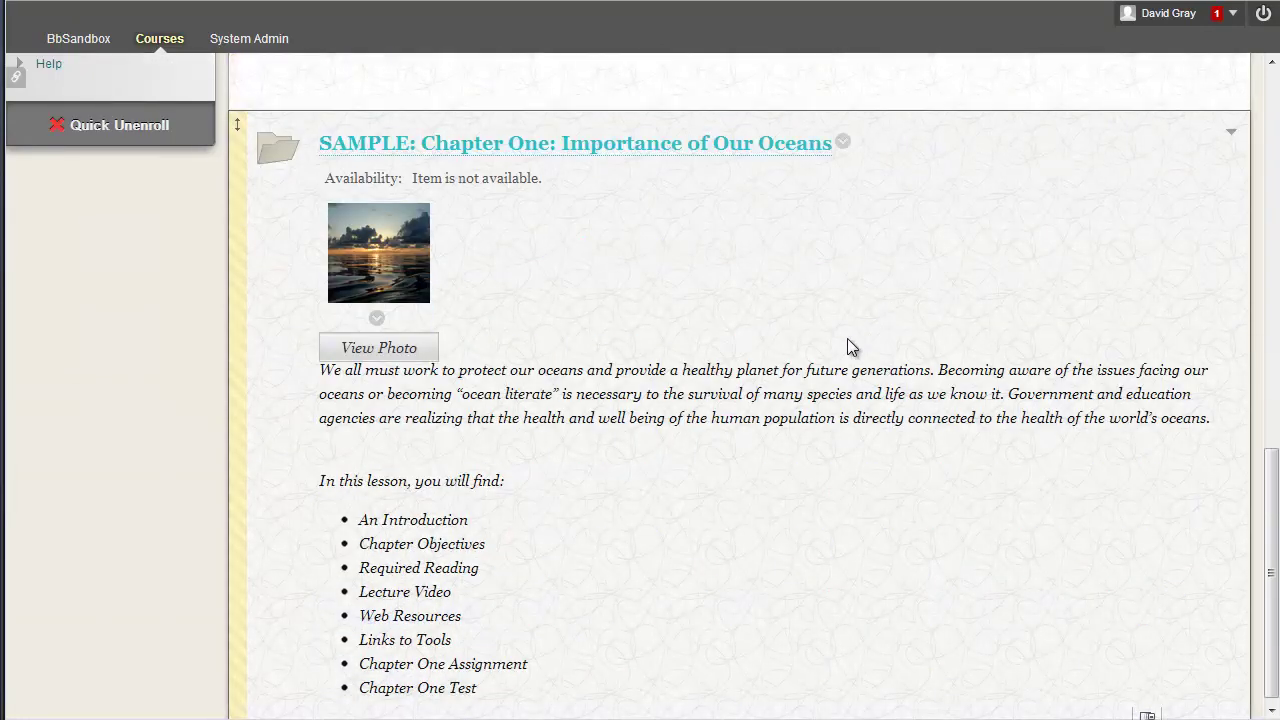
Step: Open the SAMPLE: Chapter One: Importance of Our Oceans folder and examine its guidance, introduction, blog link, assignment and test
scroll(839, 342, up, 4)
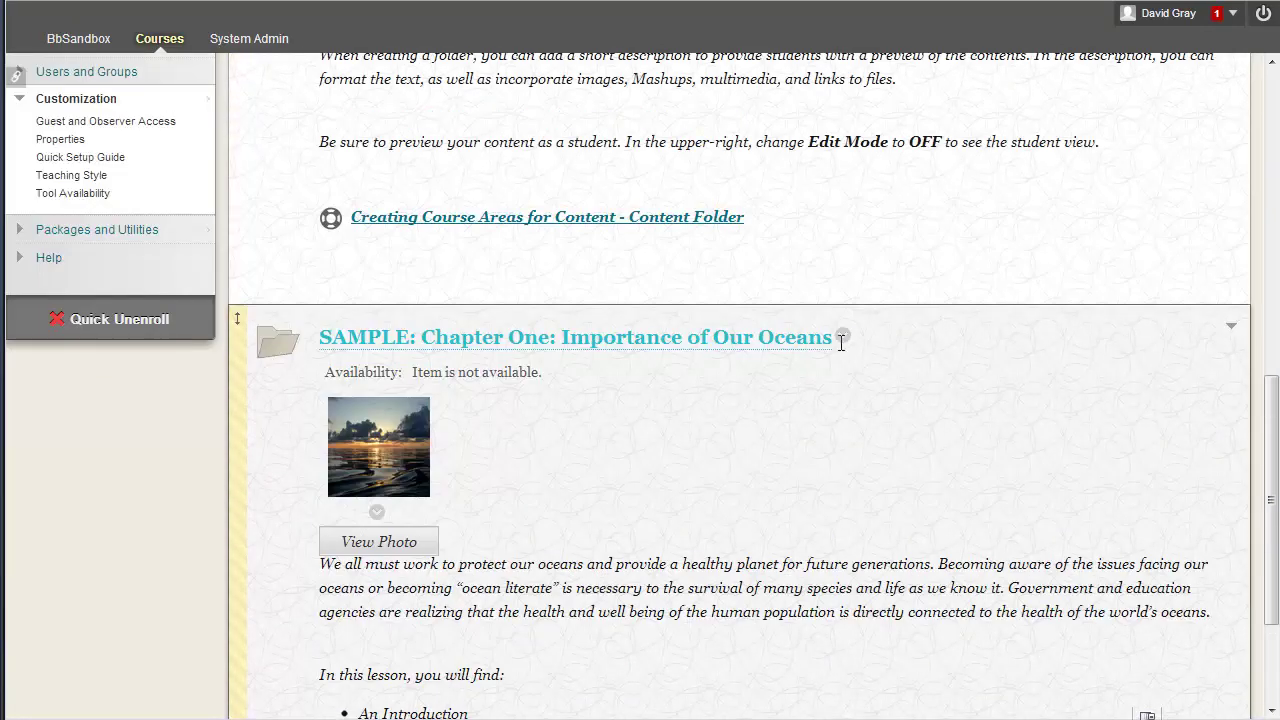
click(584, 549)
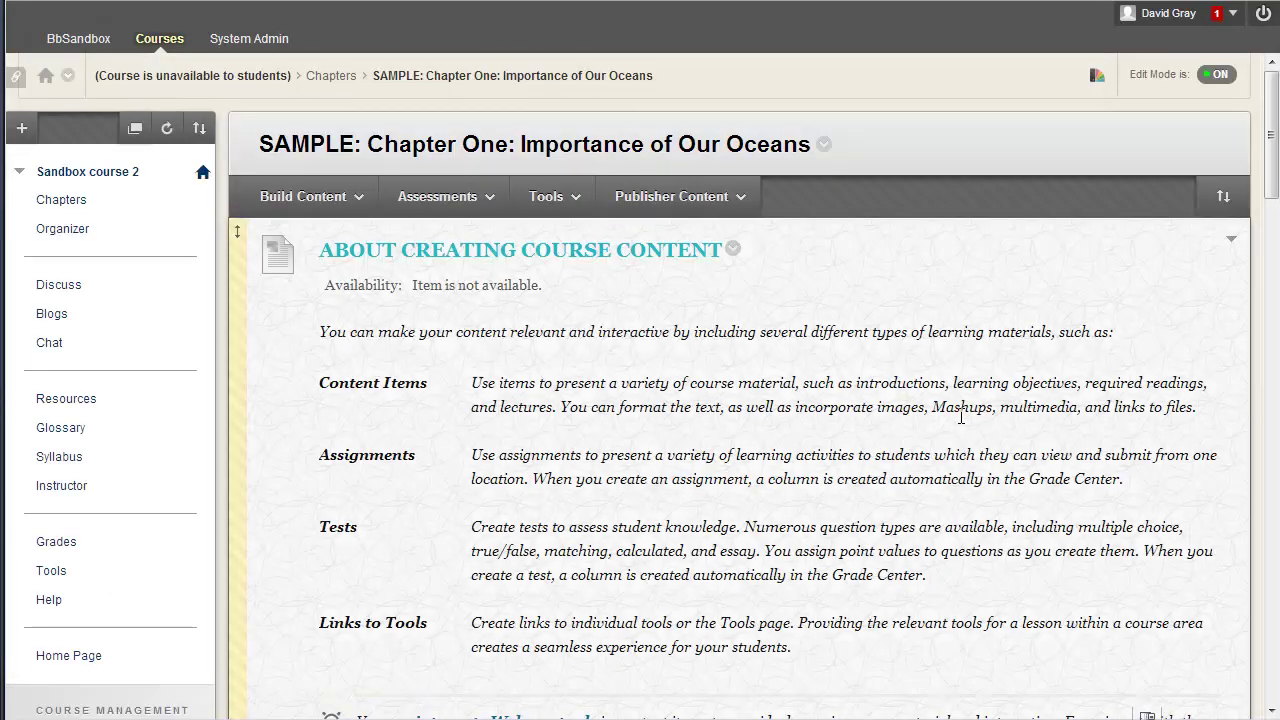
scroll(960, 425, down, 1)
scroll(960, 425, down, 5)
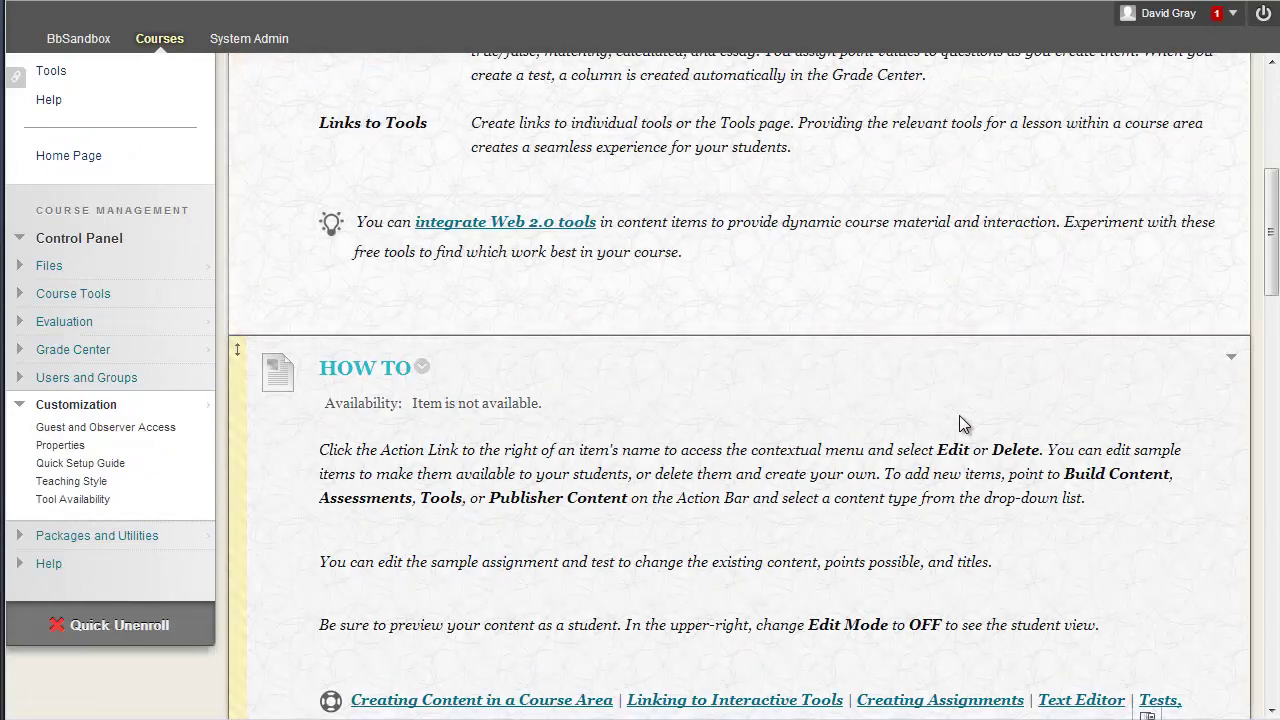
scroll(959, 420, down, 7)
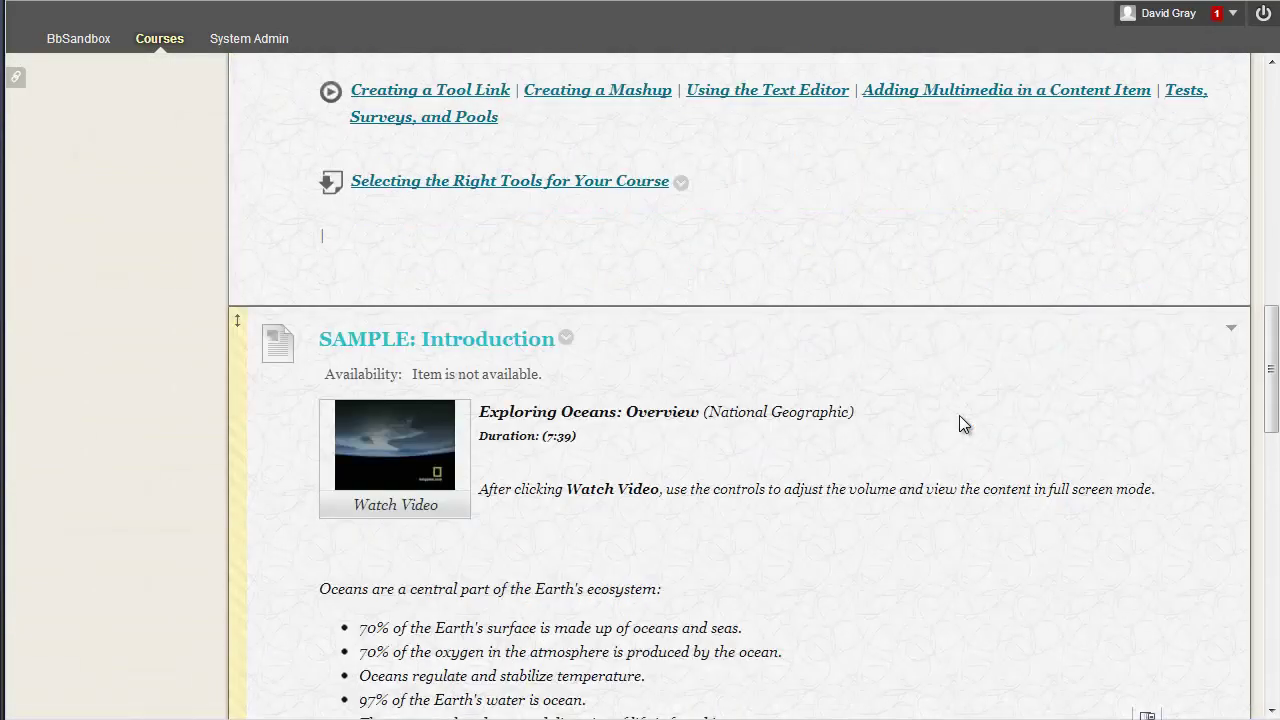
scroll(959, 424, down, 2)
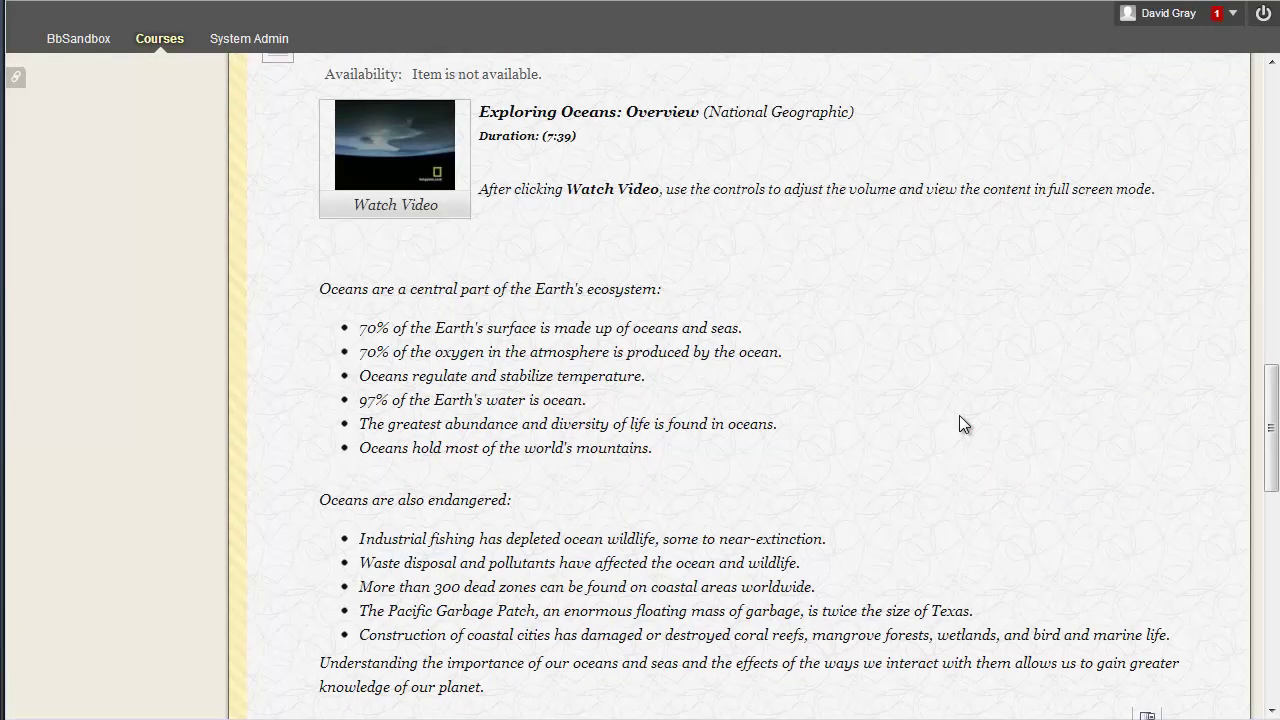
scroll(959, 425, down, 4)
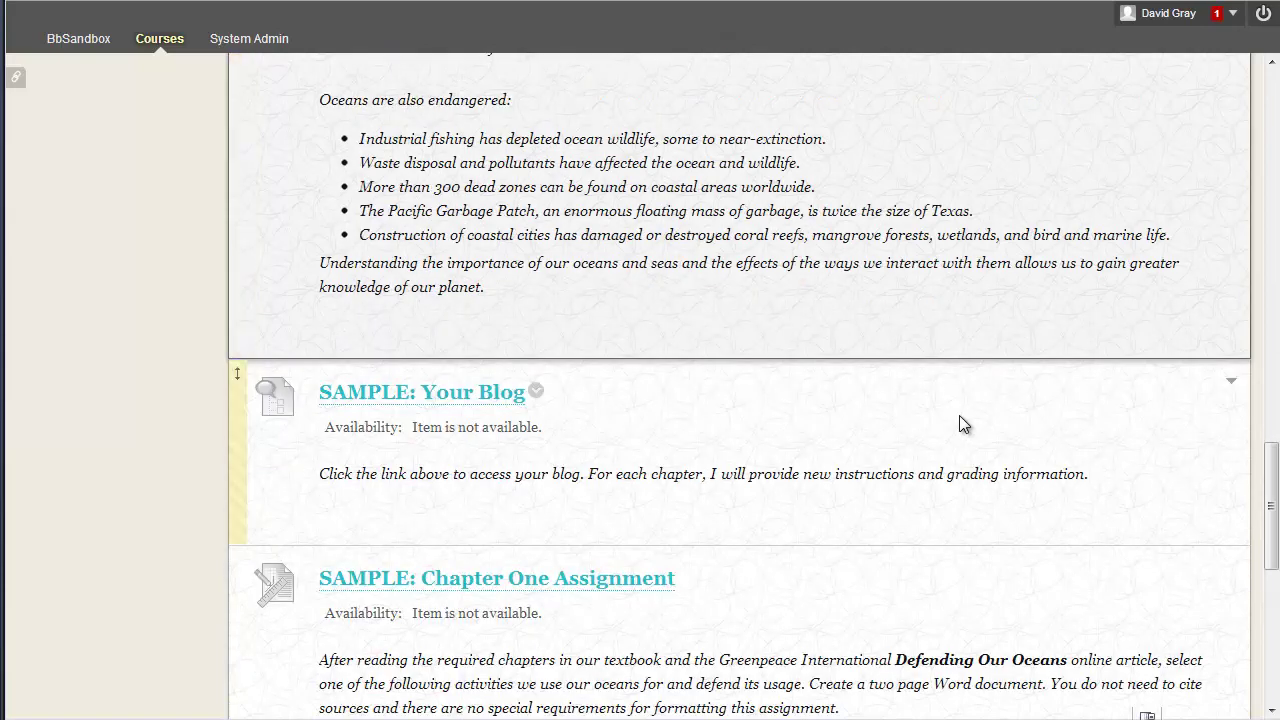
scroll(959, 420, down, 1)
scroll(856, 365, down, 4)
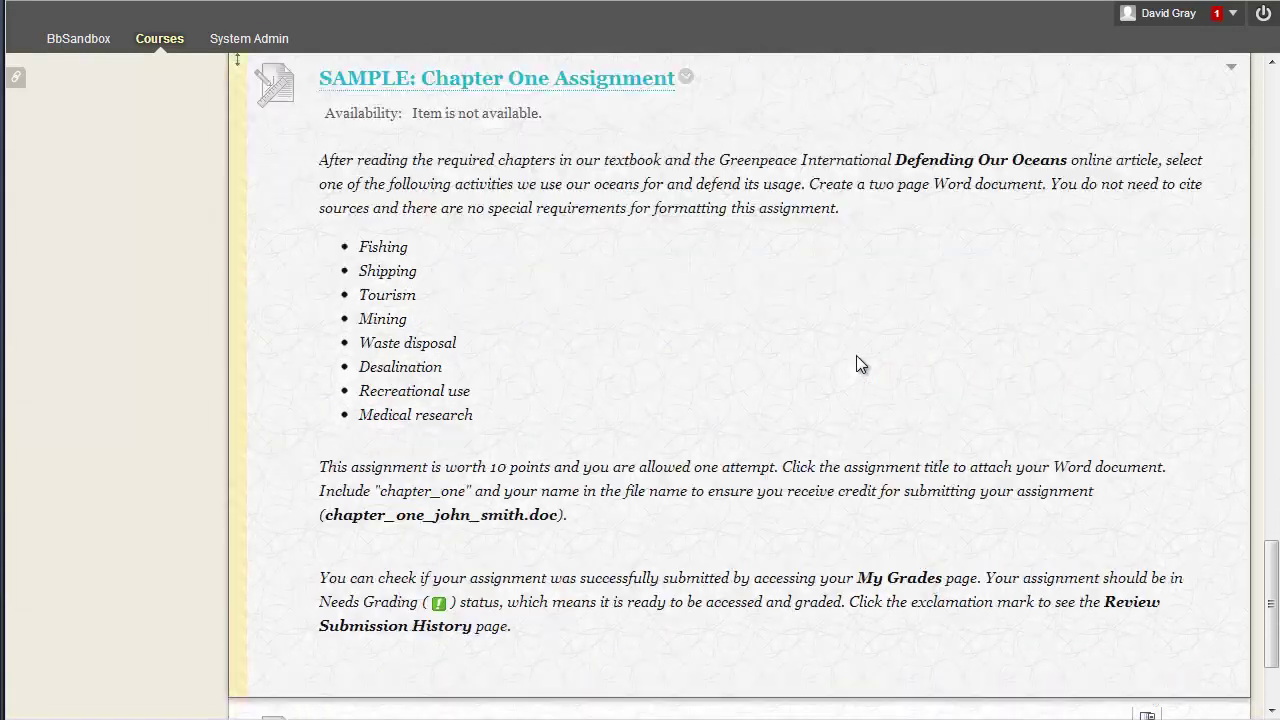
scroll(856, 357, down, 2)
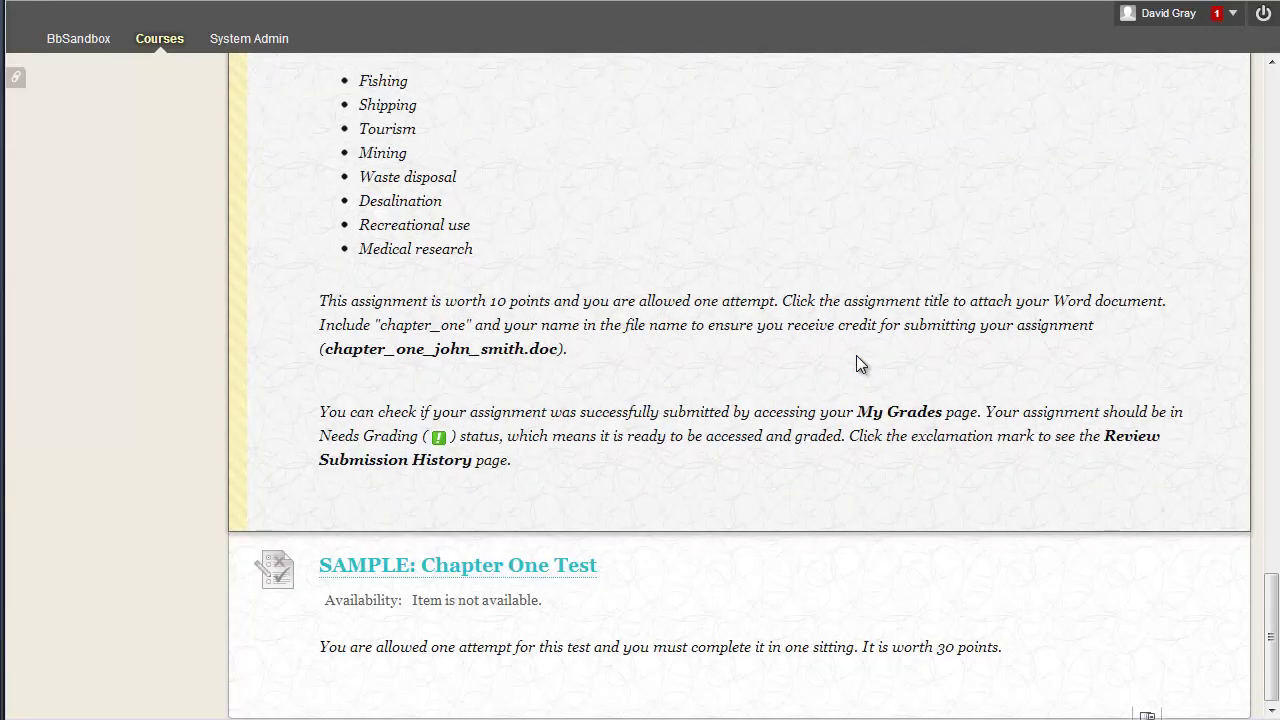
Step: Review the Chapter One folder's sample assignment, blog and introduction again, going back up to ABOUT CREATING COURSE CONTENT
scroll(856, 363, up, 2)
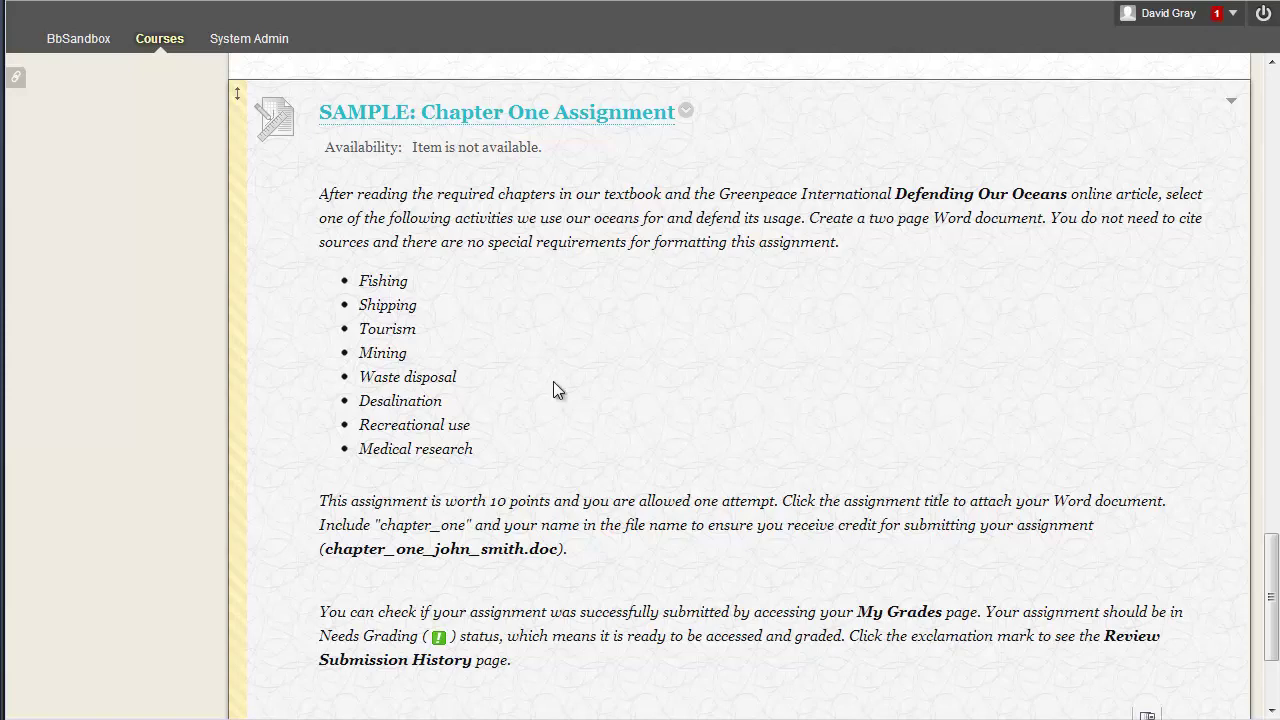
scroll(761, 277, up, 1)
scroll(761, 277, up, 3)
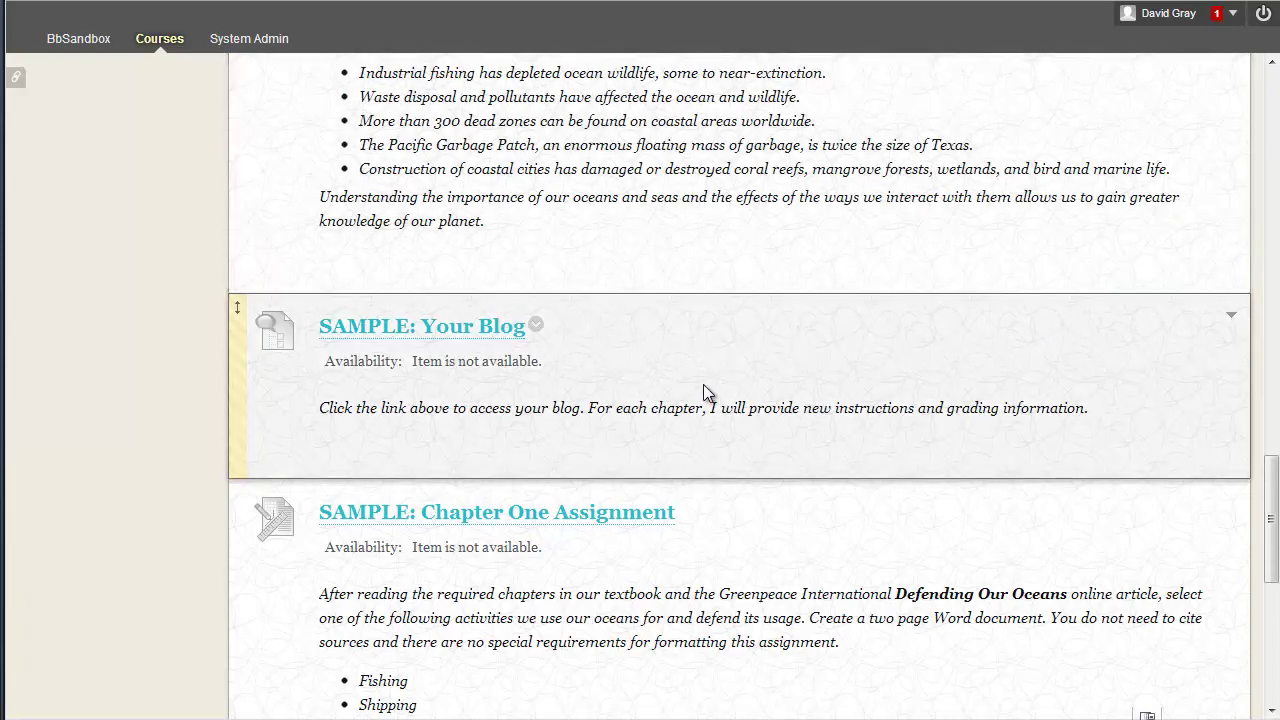
scroll(810, 386, up, 8)
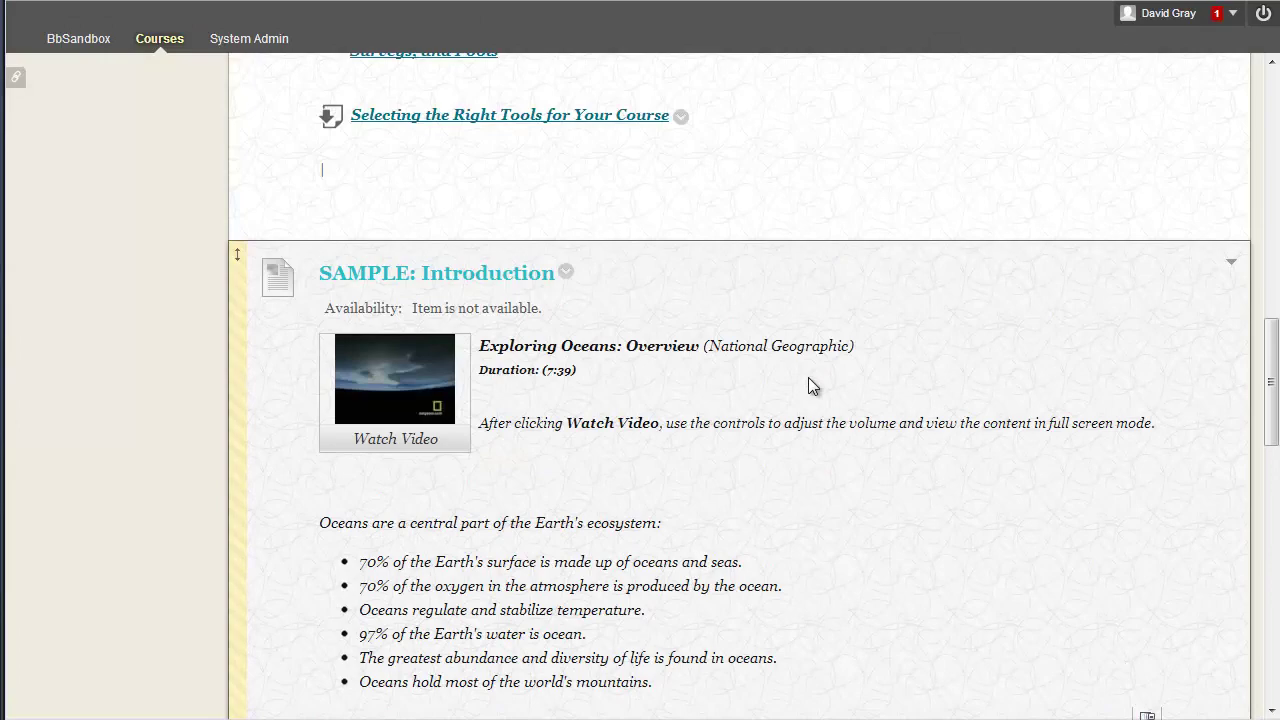
scroll(809, 379, up, 4)
scroll(808, 377, up, 7)
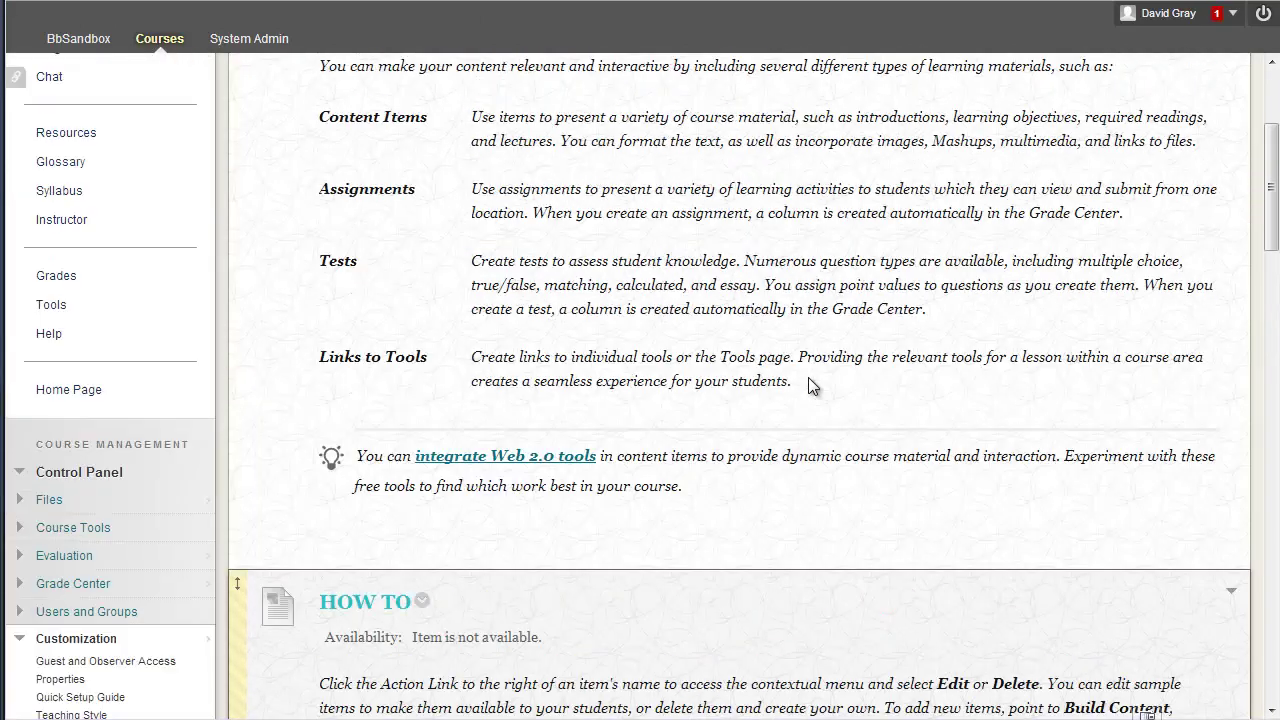
scroll(808, 322, up, 2)
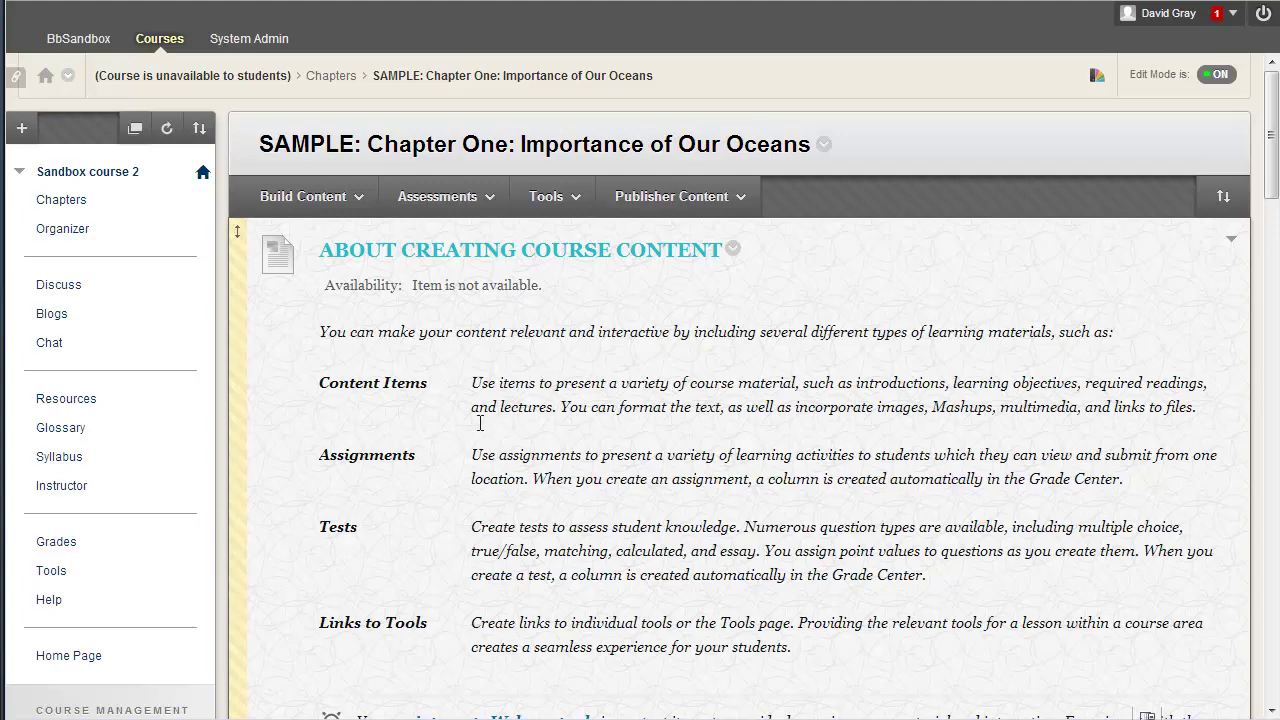
Step: Open the course's Teaching Style settings and preview the By Chapter course structure
scroll(478, 422, down, 4)
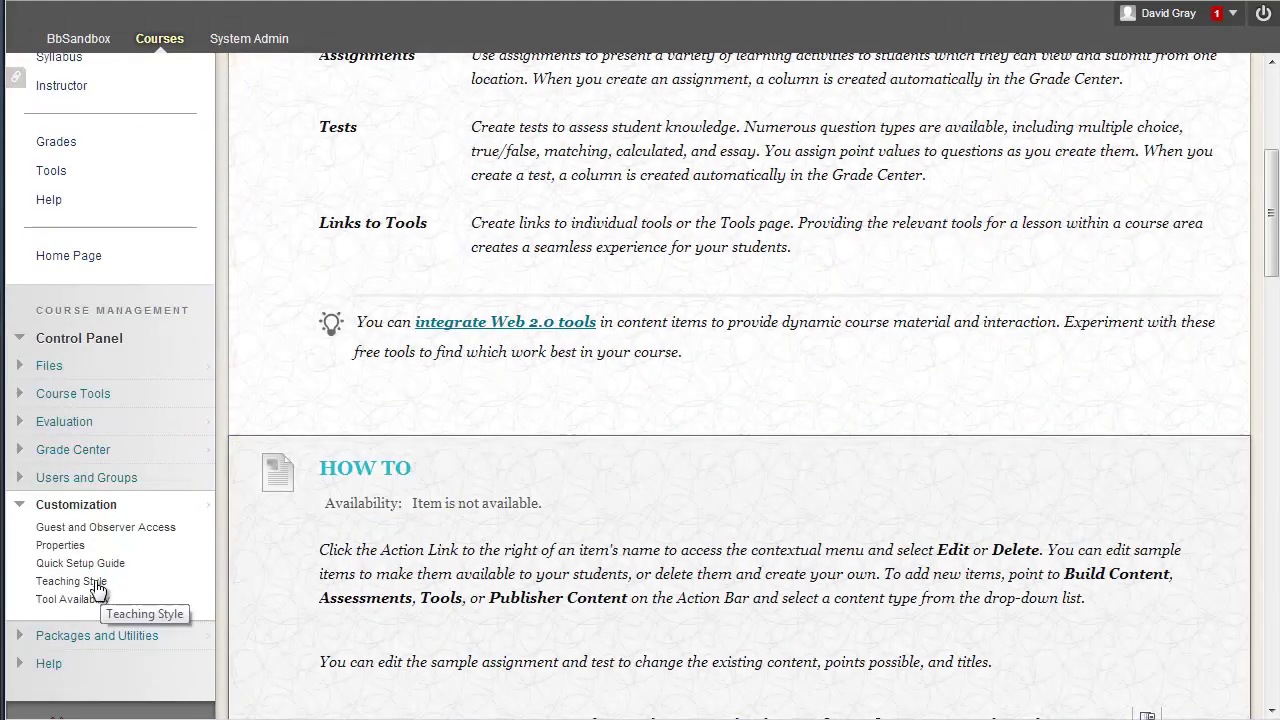
click(70, 581)
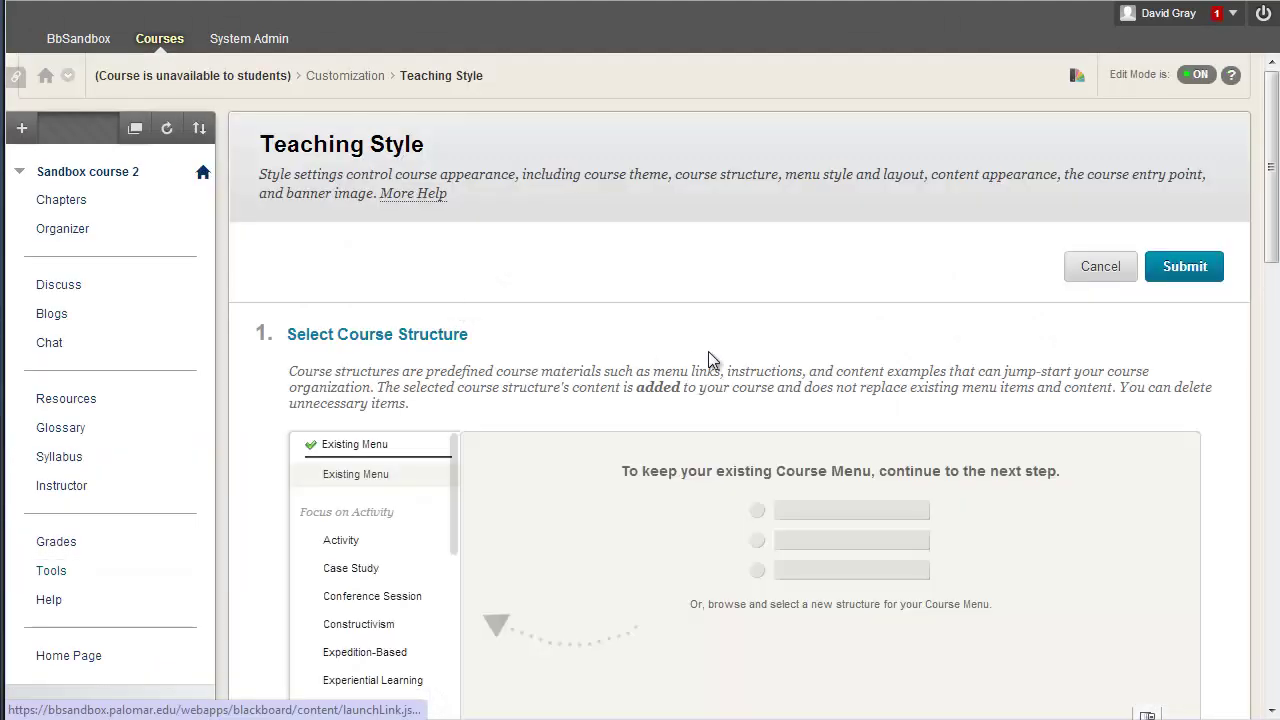
scroll(674, 257, down, 2)
scroll(368, 376, down, 3)
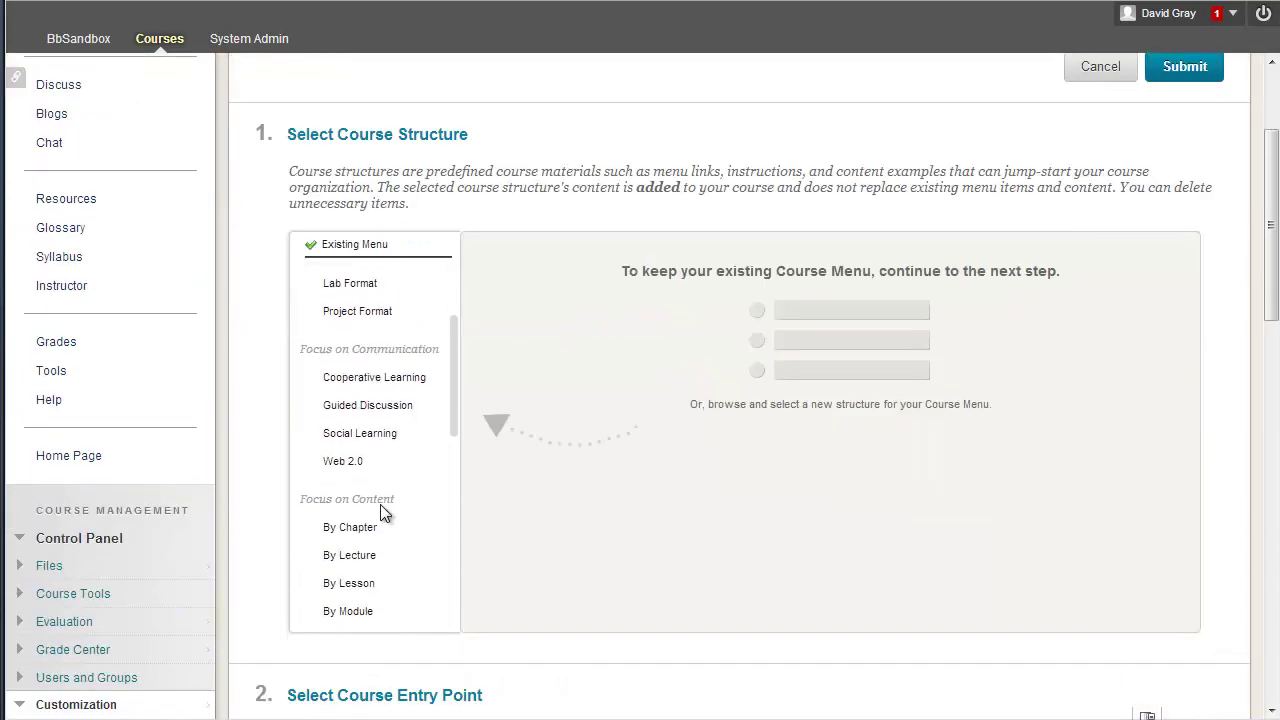
click(358, 528)
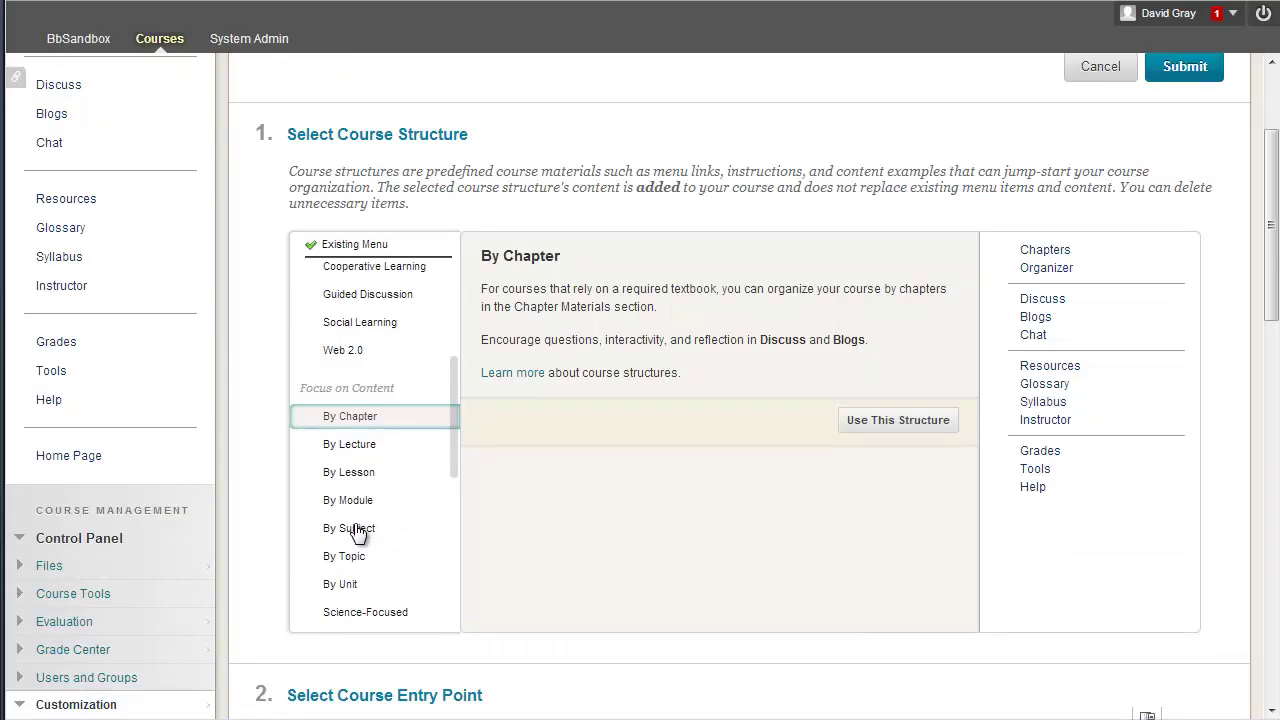